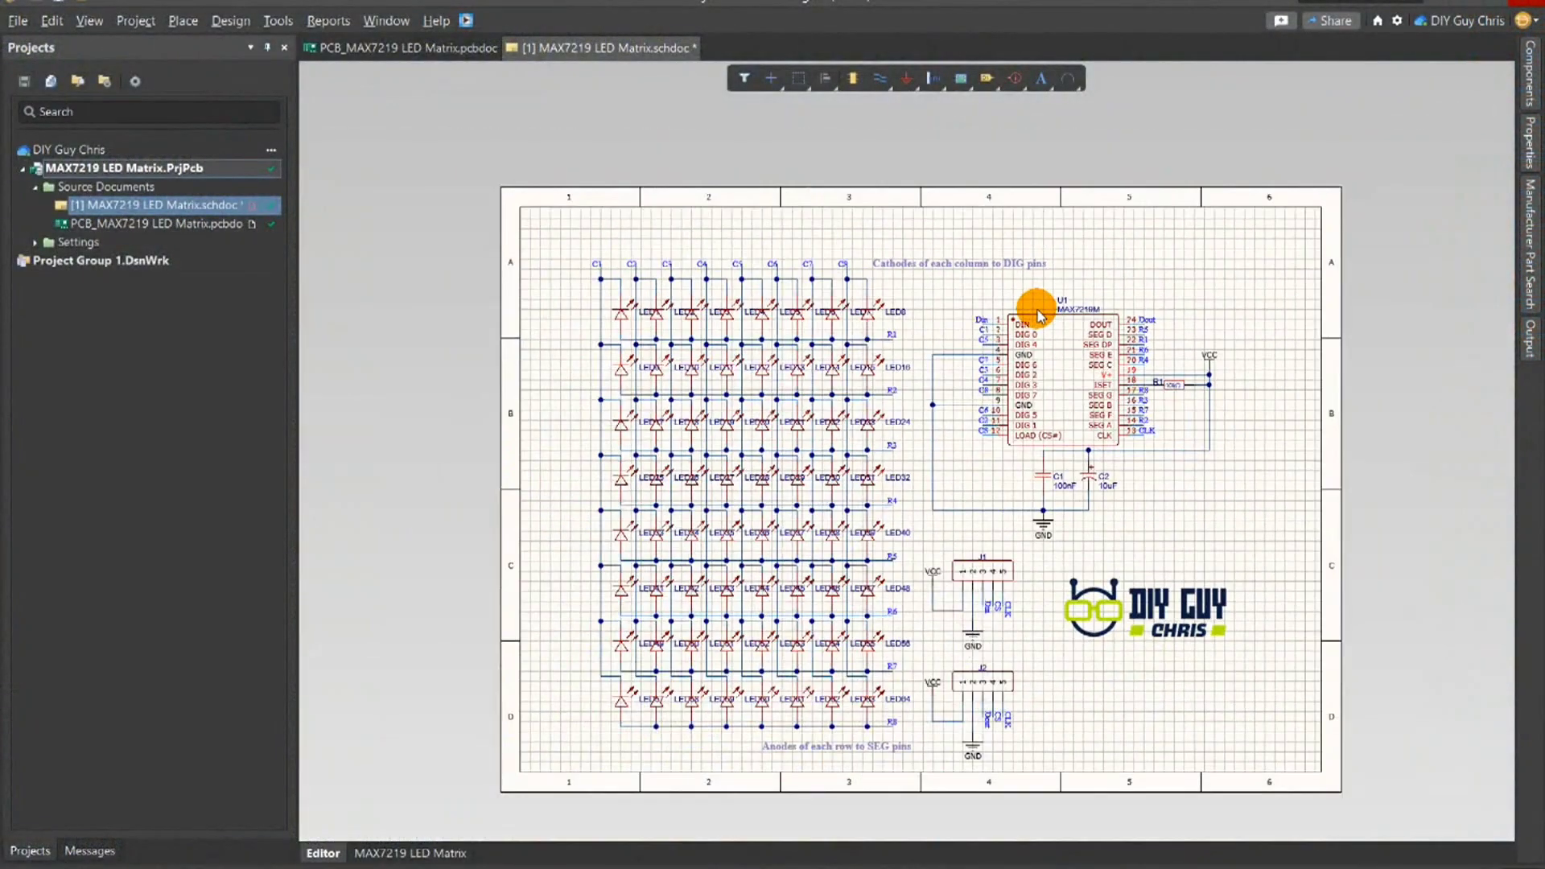
scroll(994, 713, "up", 1, "ctrl")
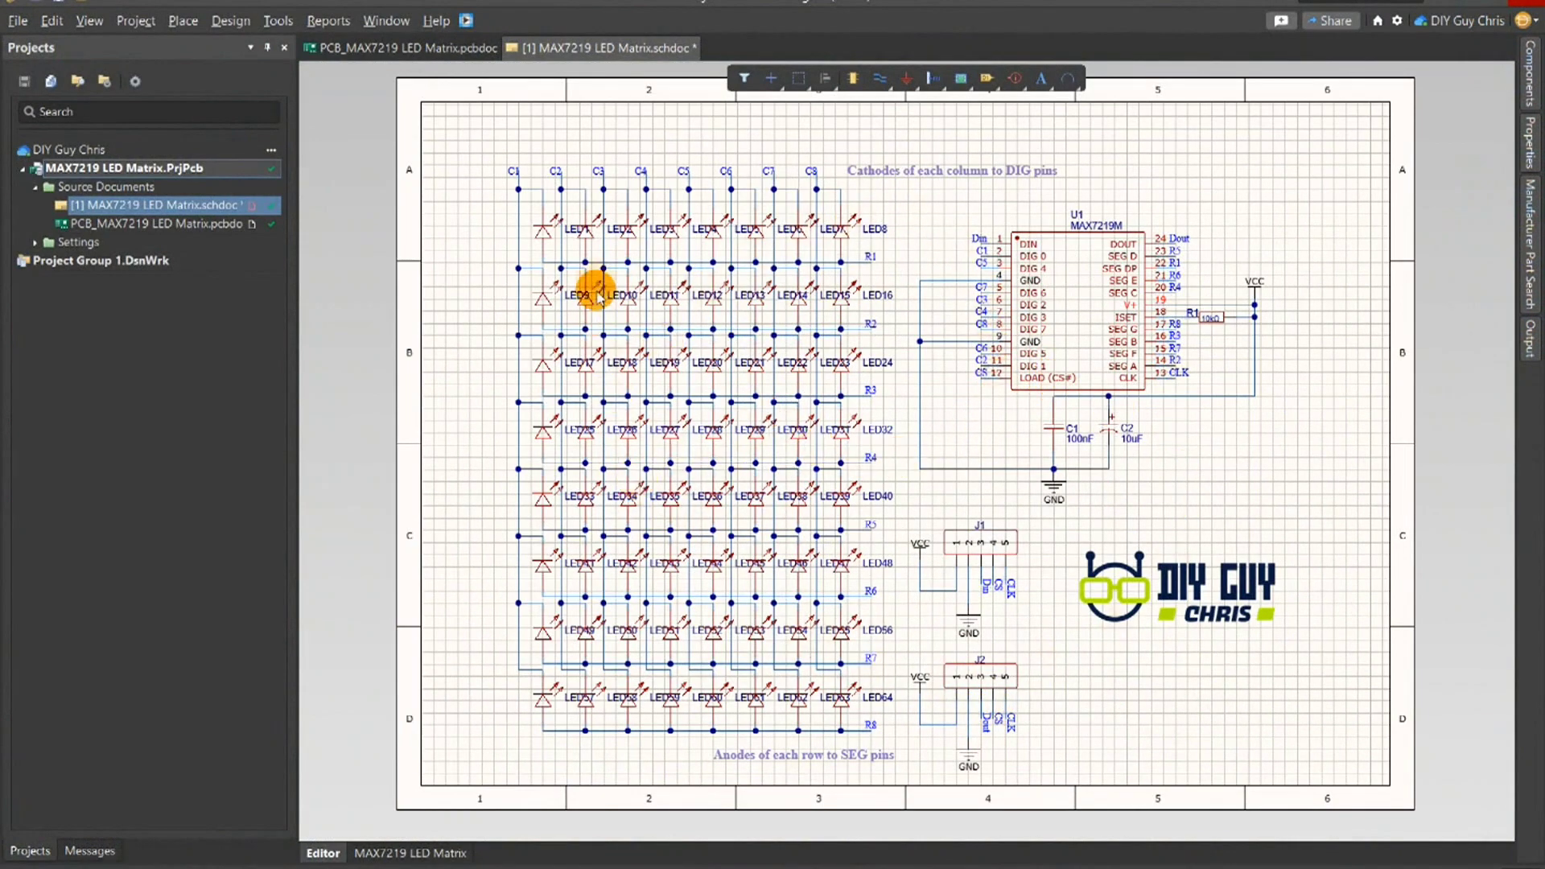
scroll(567, 389, "up", 2, "ctrl")
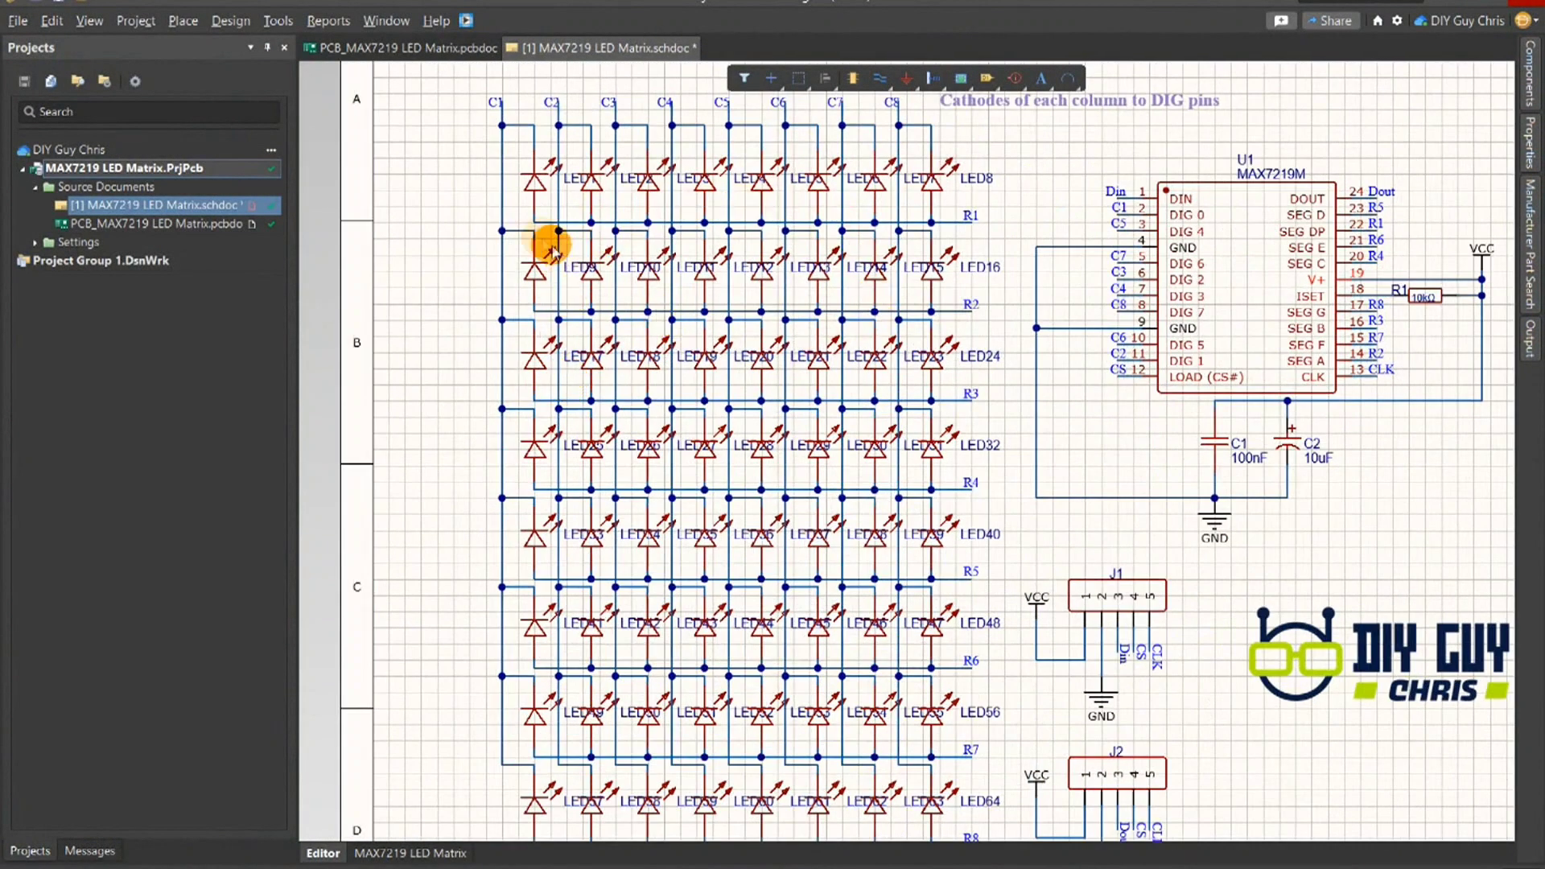
left_click(1533, 145)
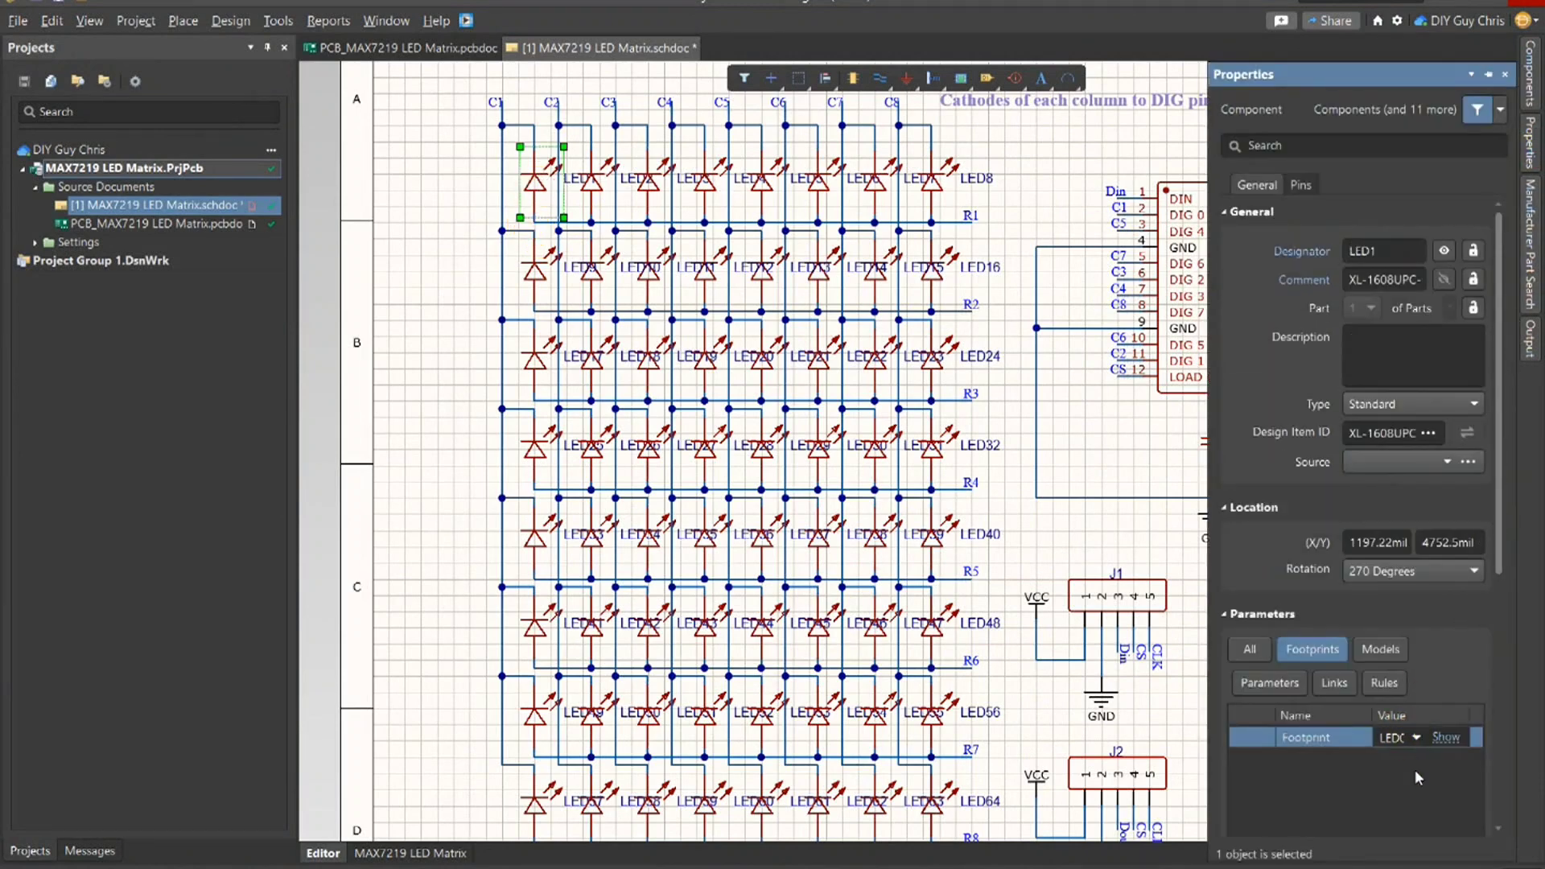
left_click(1416, 737)
left_click(1081, 668)
scroll(494, 568, "down", 2, "ctrl")
left_click(867, 534)
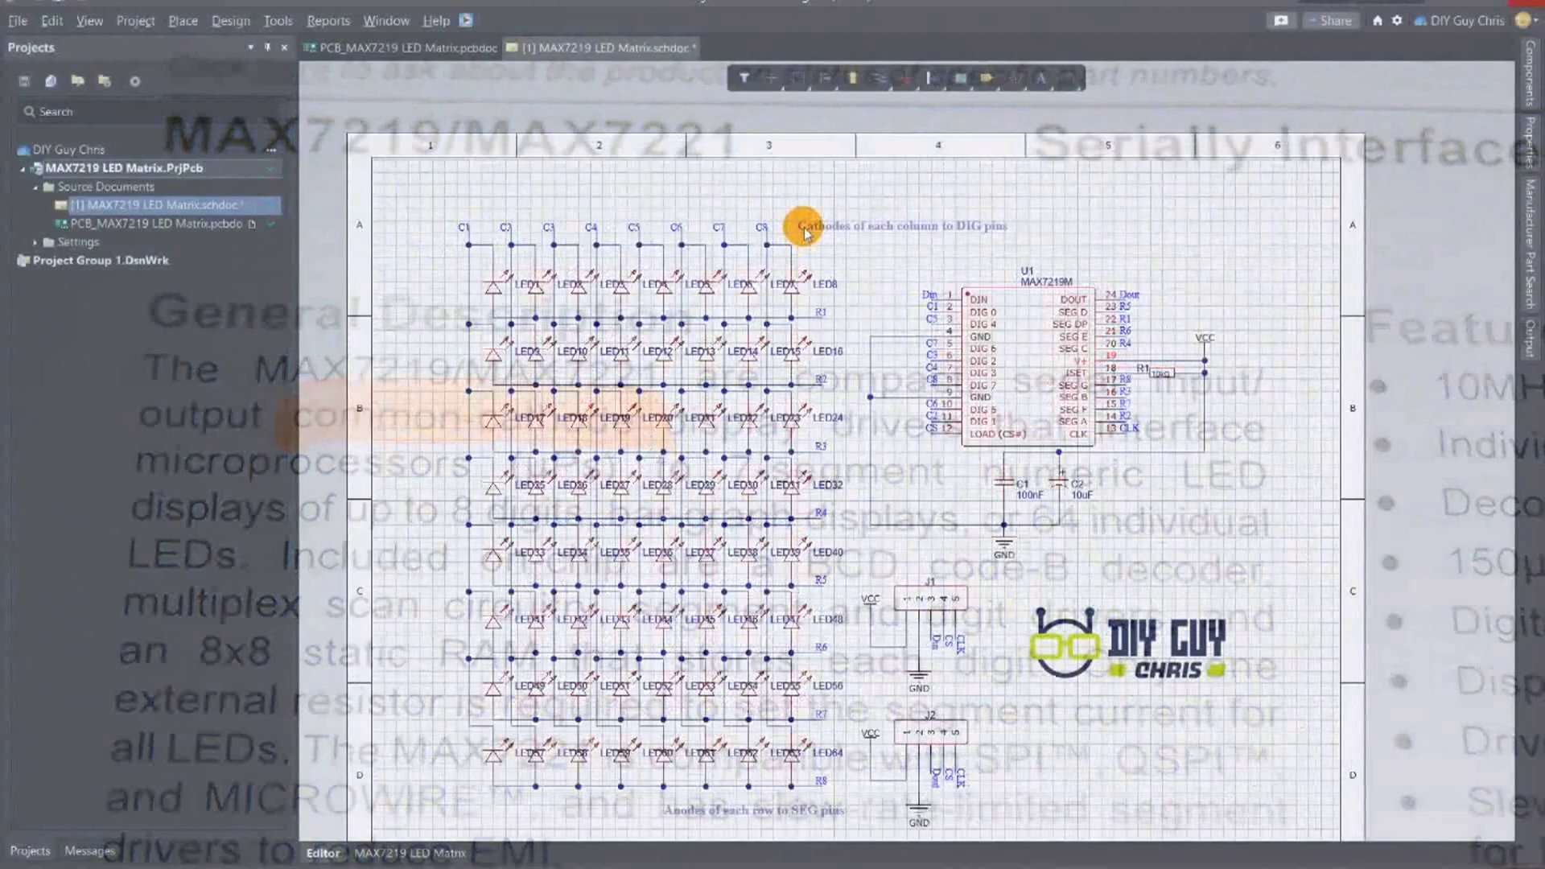
scroll(794, 223, "up", 5, "ctrl")
scroll(1022, 390, "down", 2, "ctrl")
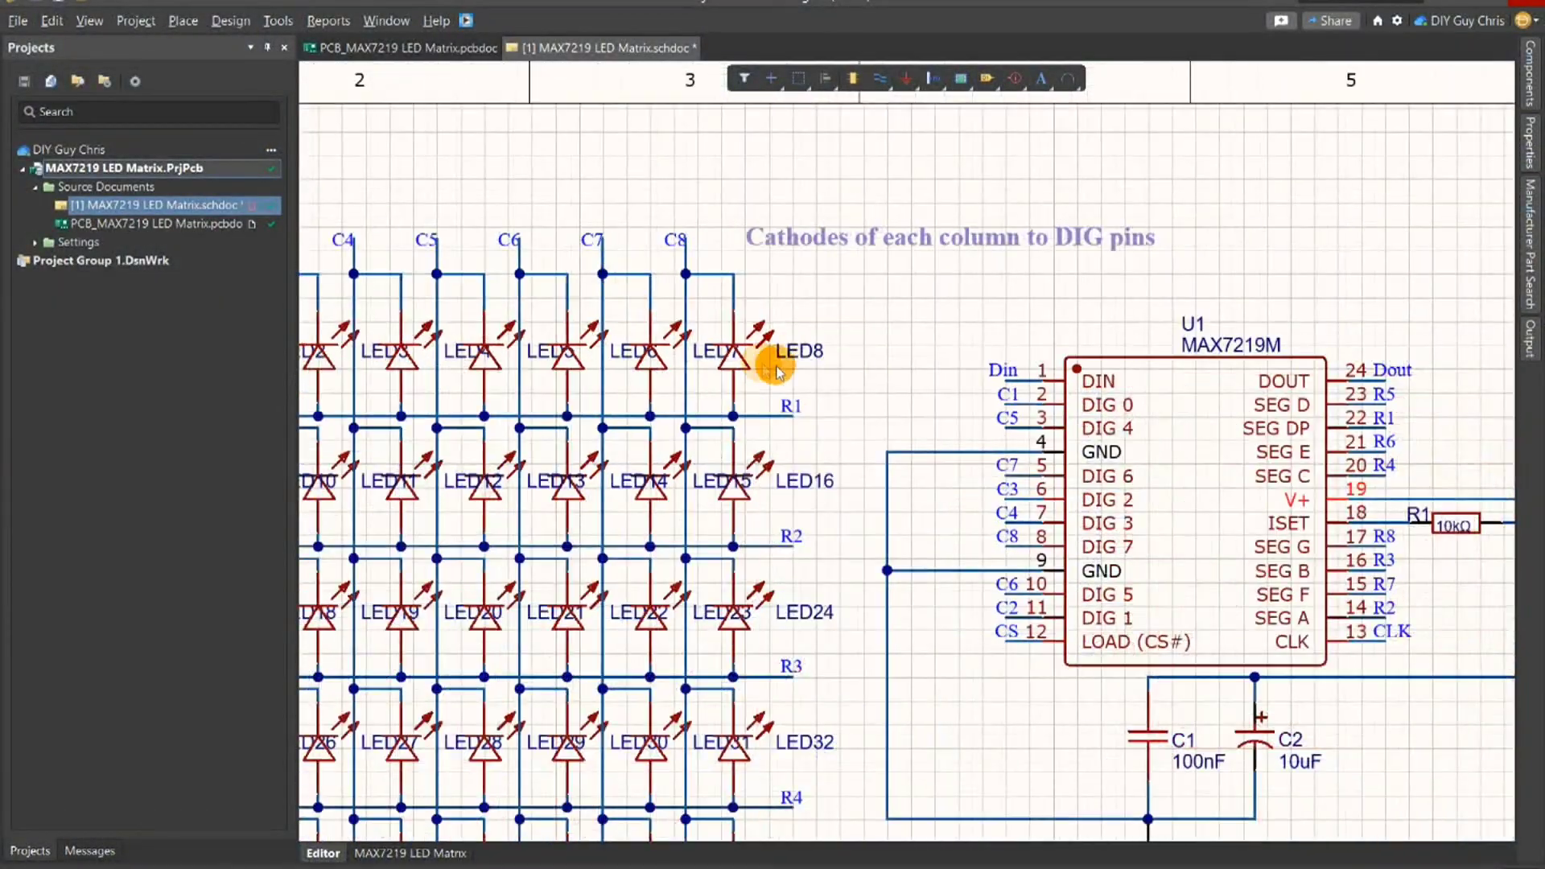
scroll(1117, 447, "up", 3, "ctrl")
scroll(1004, 328, "down", 3, "ctrl")
scroll(897, 679, "up", 4, "ctrl")
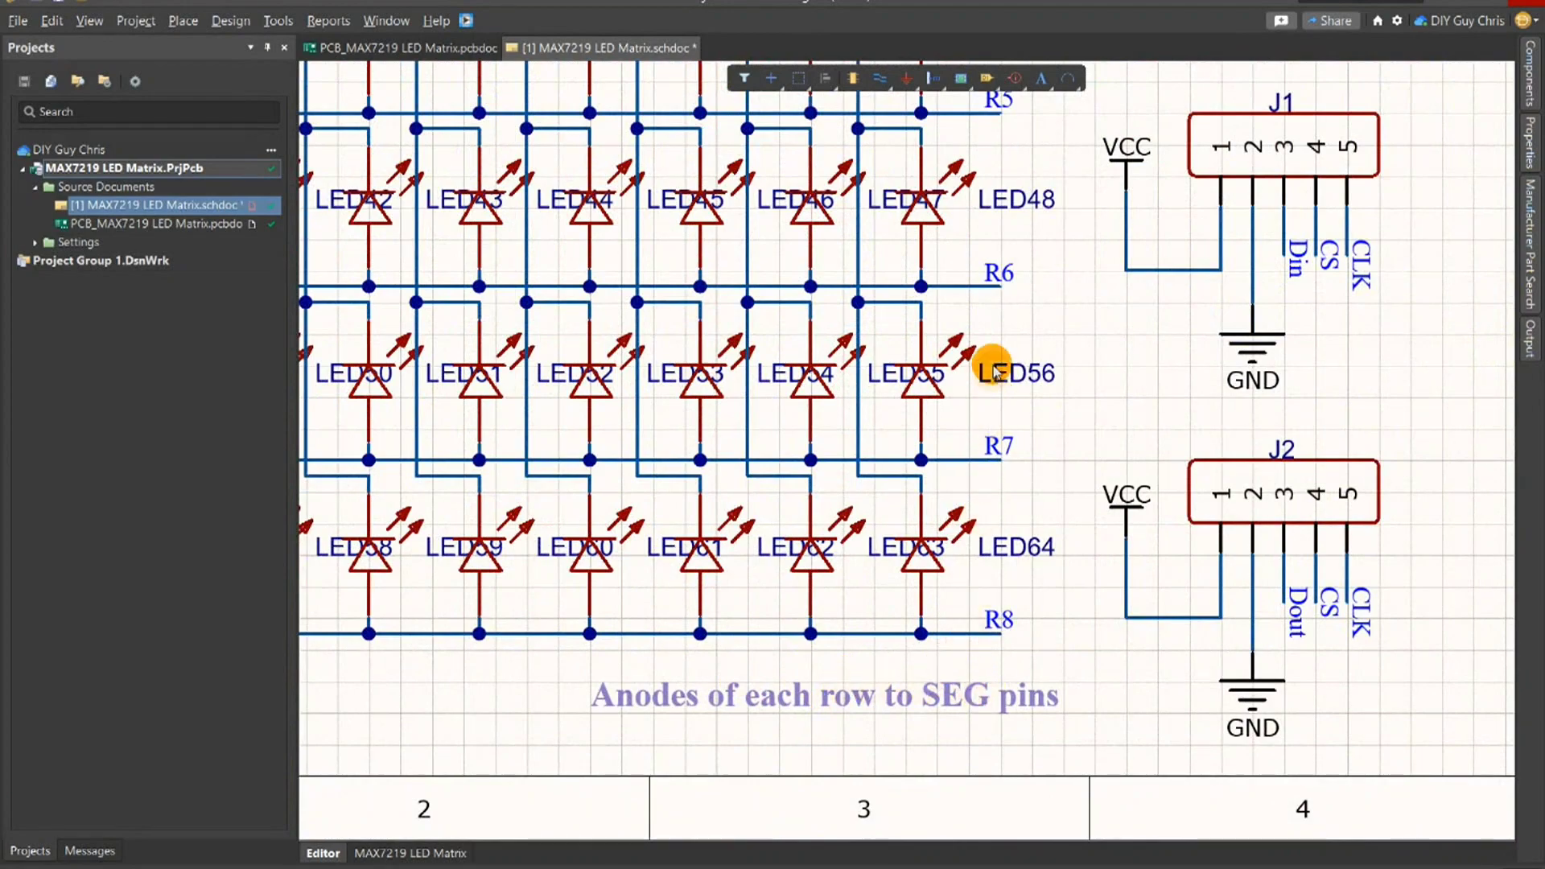
scroll(838, 579, "down", 3, "ctrl")
scroll(1163, 214, "up", 4, "ctrl")
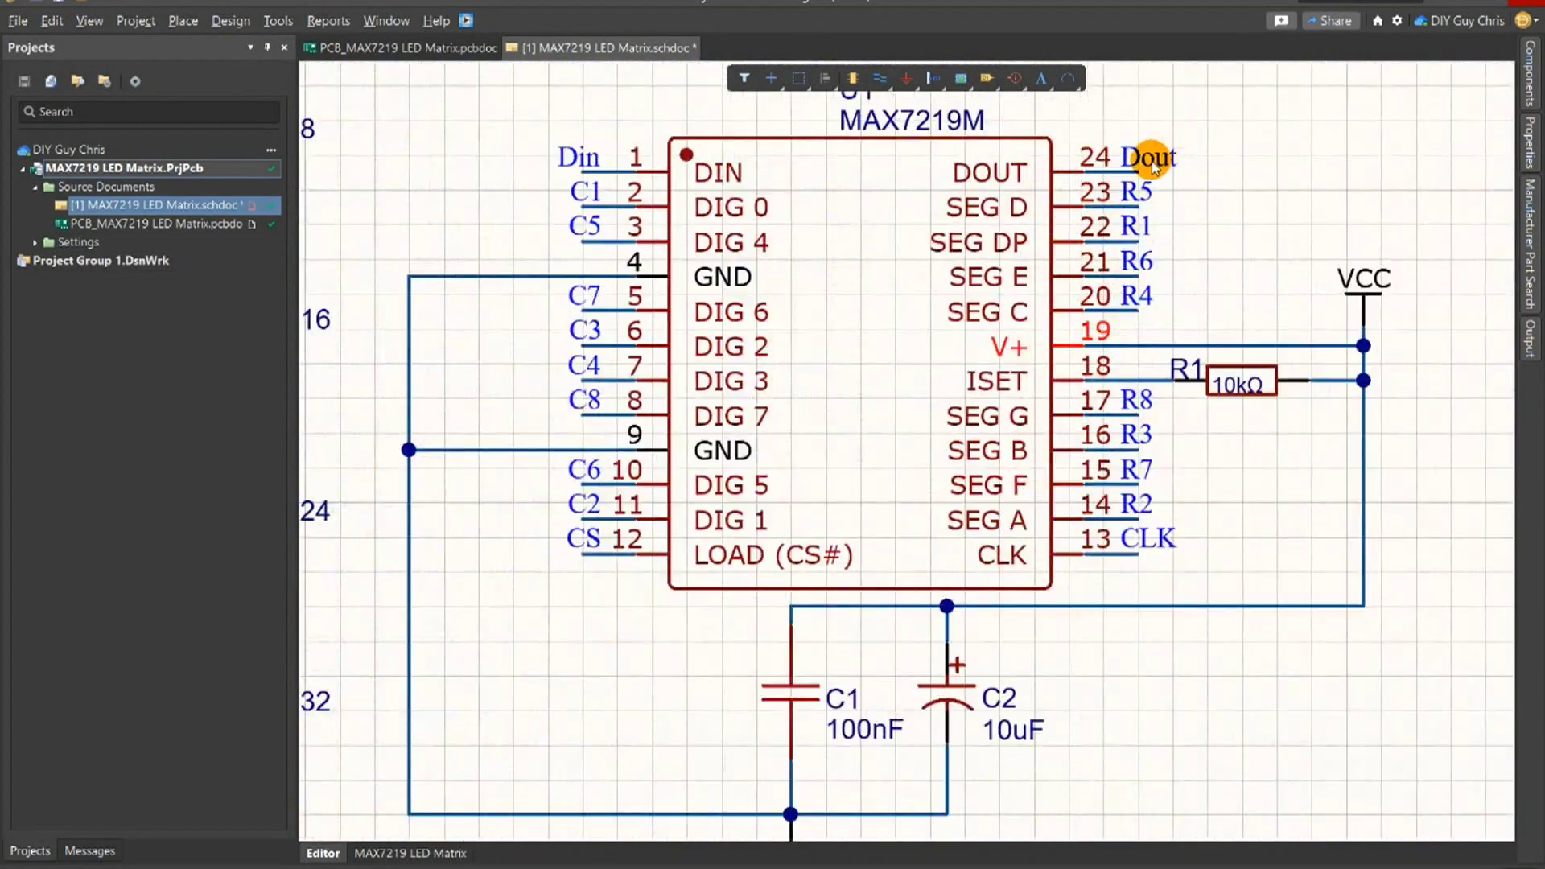
scroll(1152, 162, "up", 1, "ctrl")
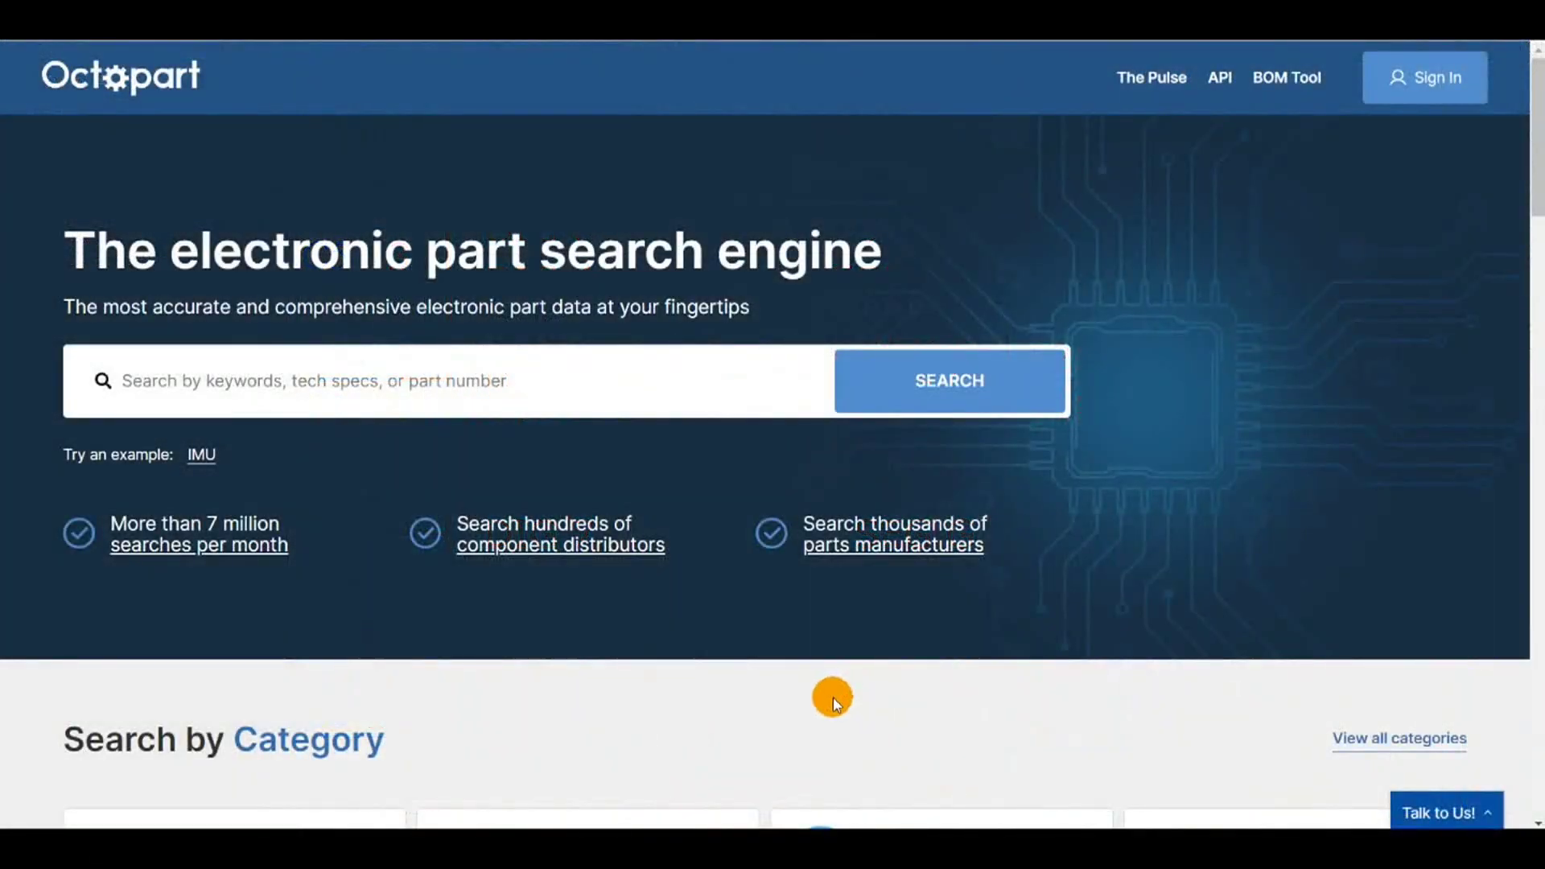
Step: Search Octopart for MAX7219 and open the MAX7219CWG+ part page
type("MAX7219")
key("Return")
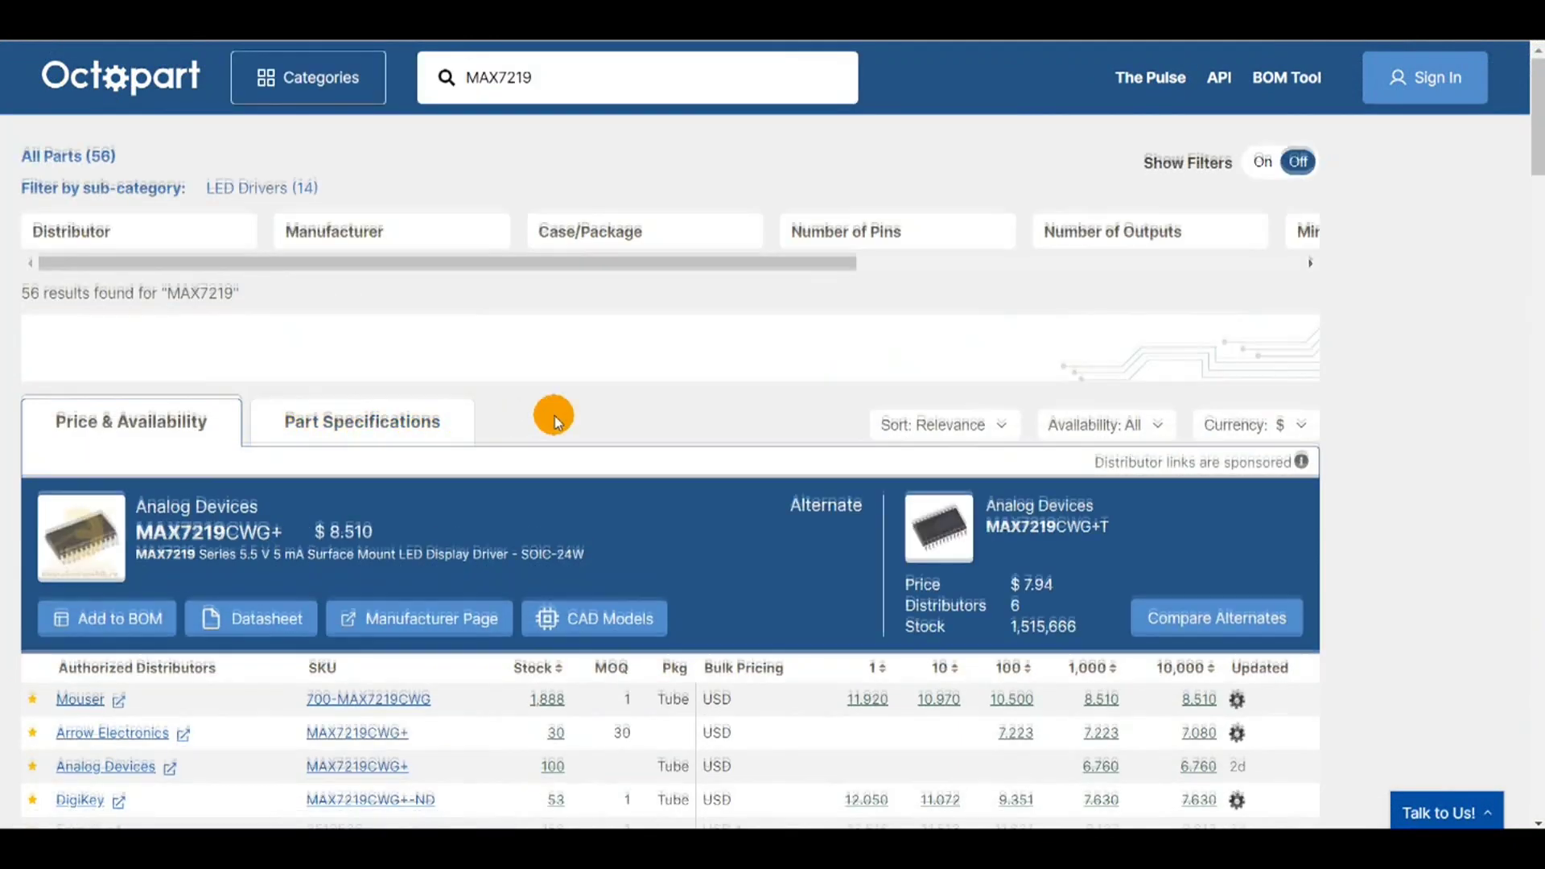
scroll(554, 413, "down", 3)
left_click(167, 323)
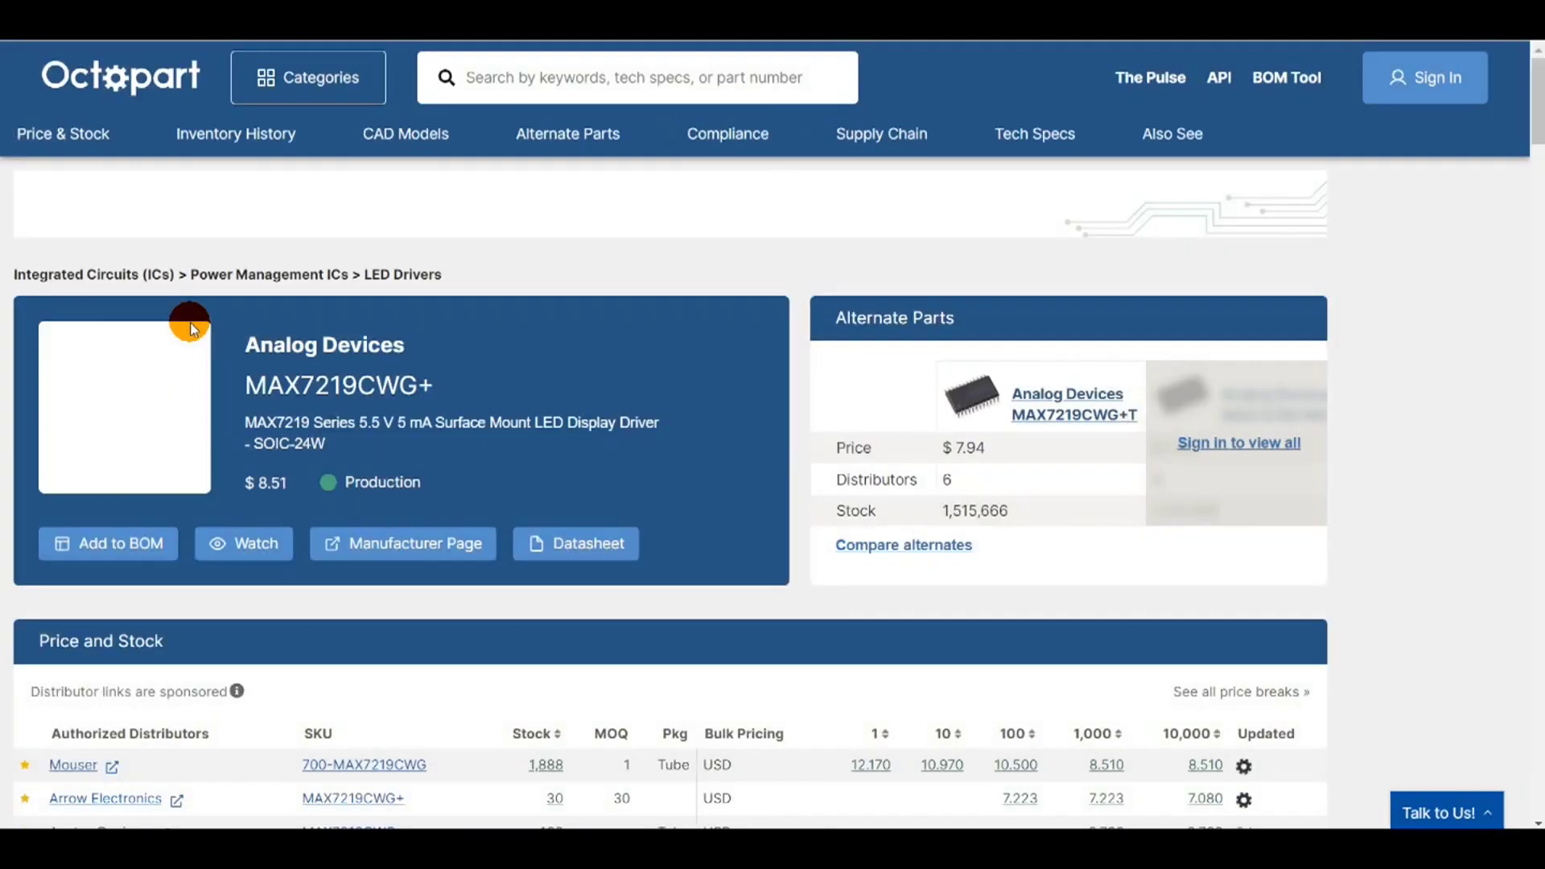
Step: Review the part page's CAD model downloads and open the Categories menu
scroll(702, 374, "down", 10)
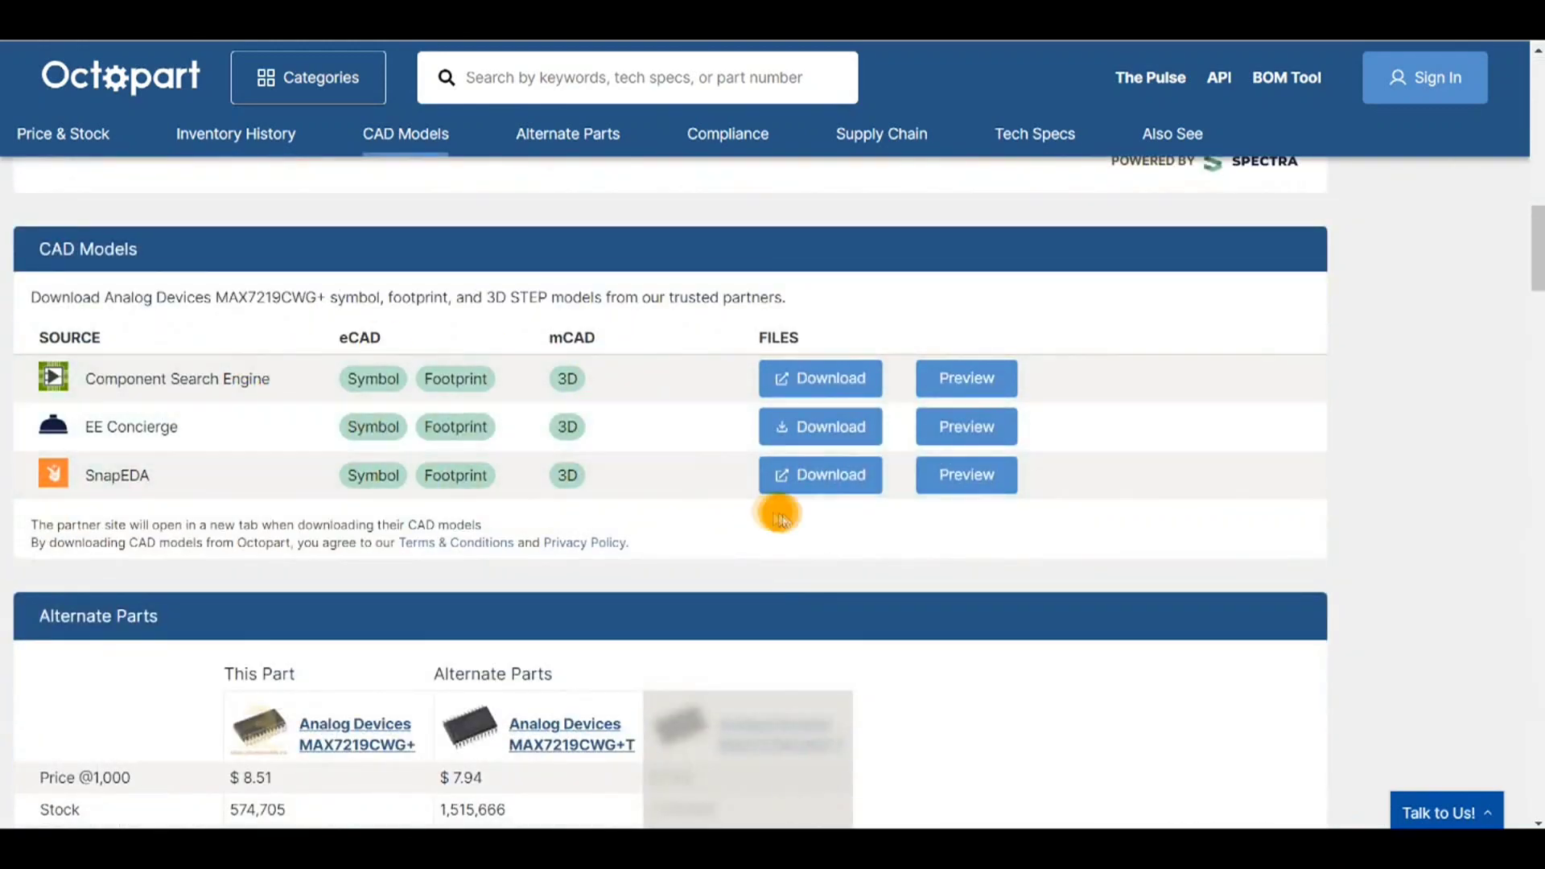
scroll(523, 370, "up", 6)
left_click(283, 94)
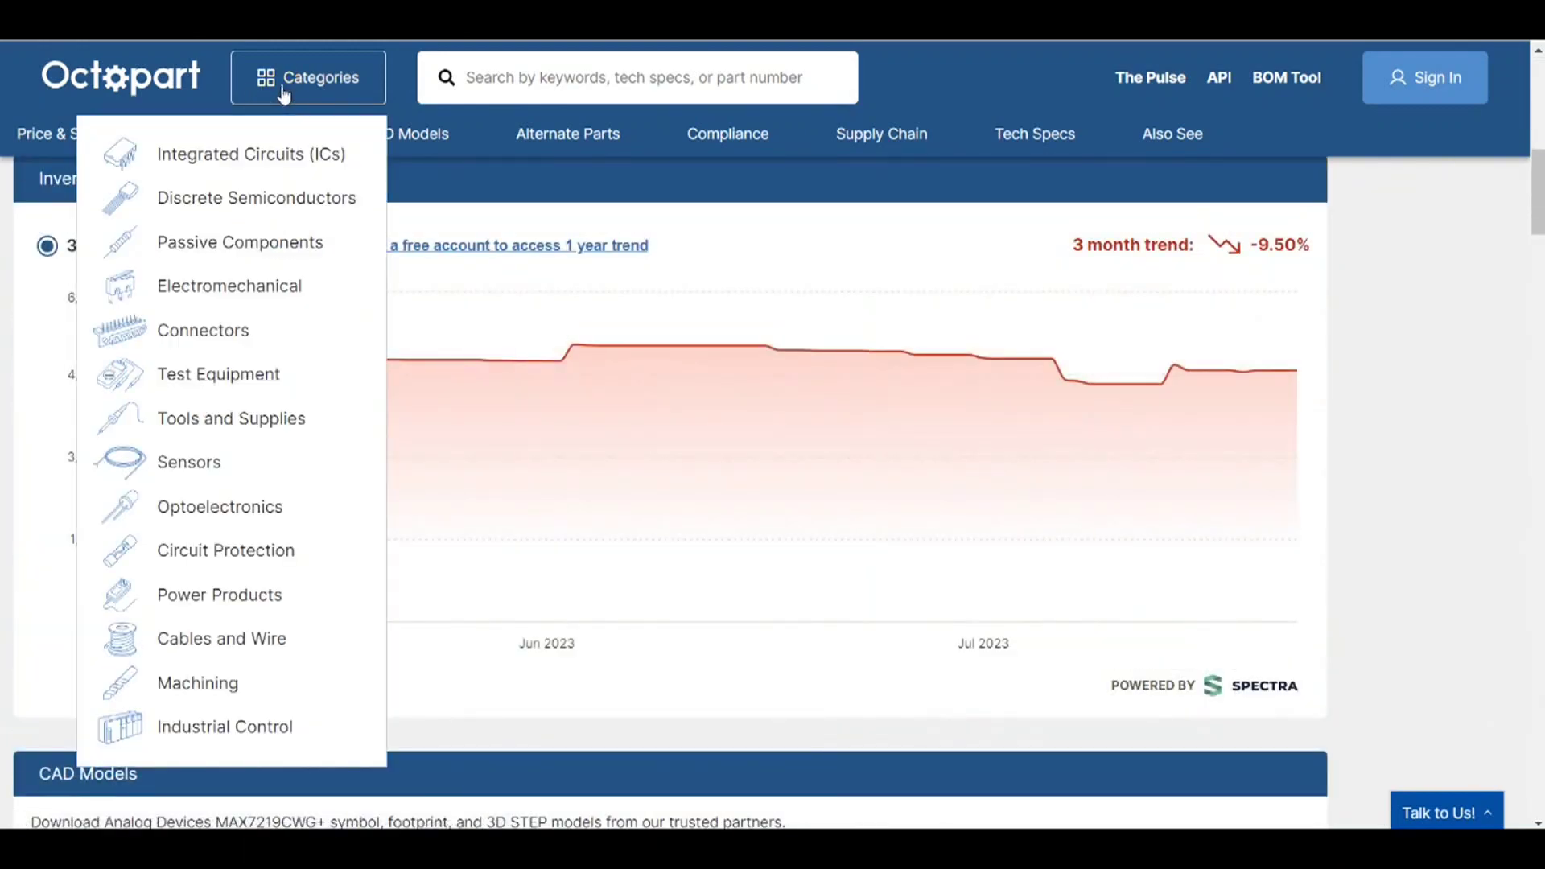
mouse_move(245, 600)
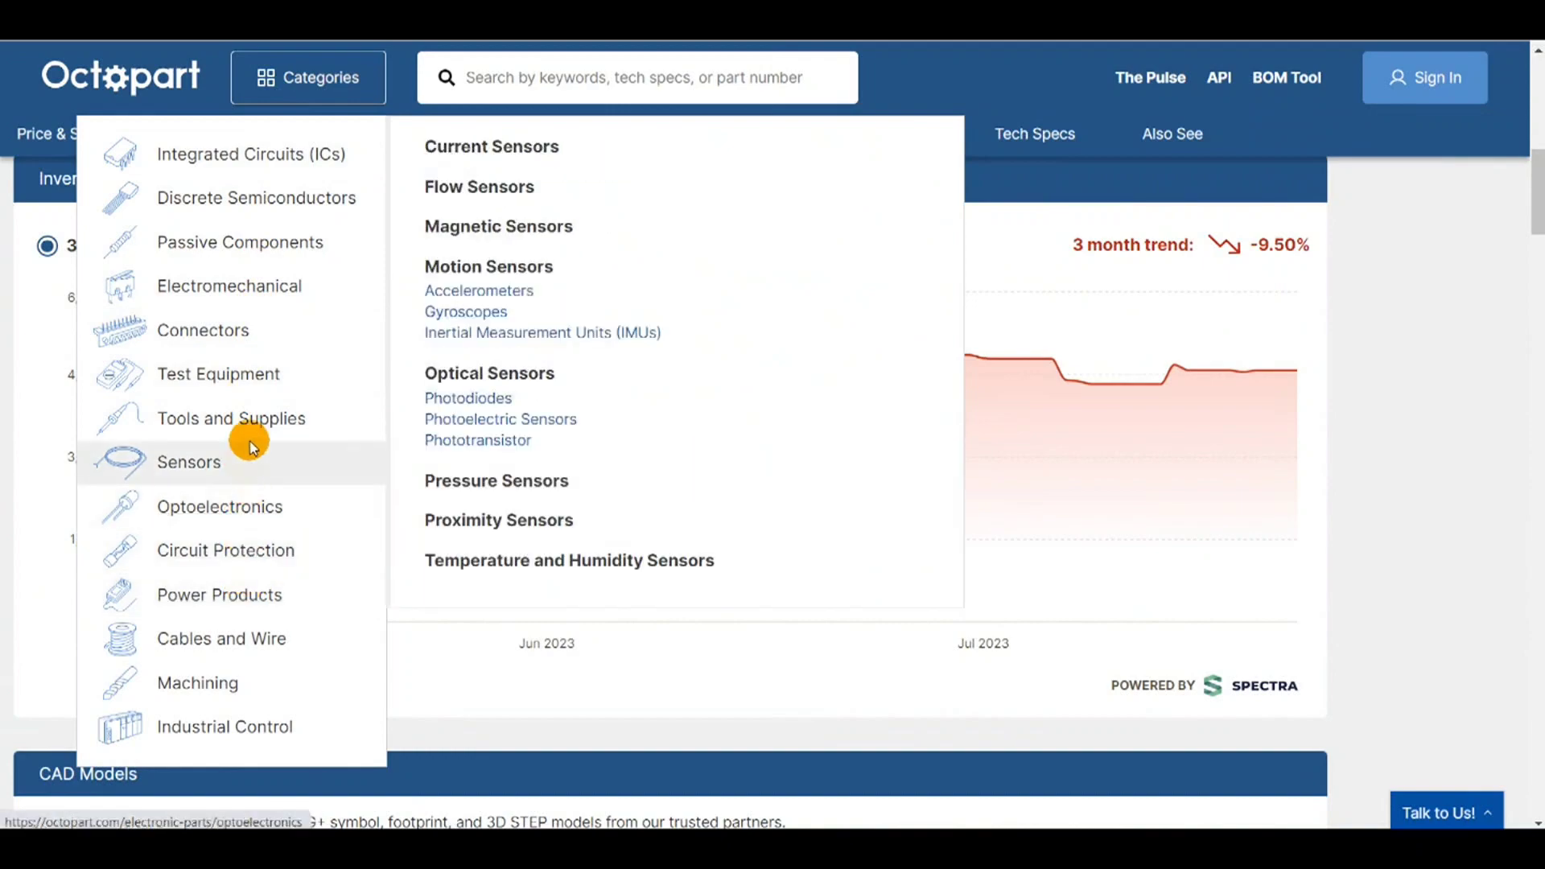
mouse_move(274, 157)
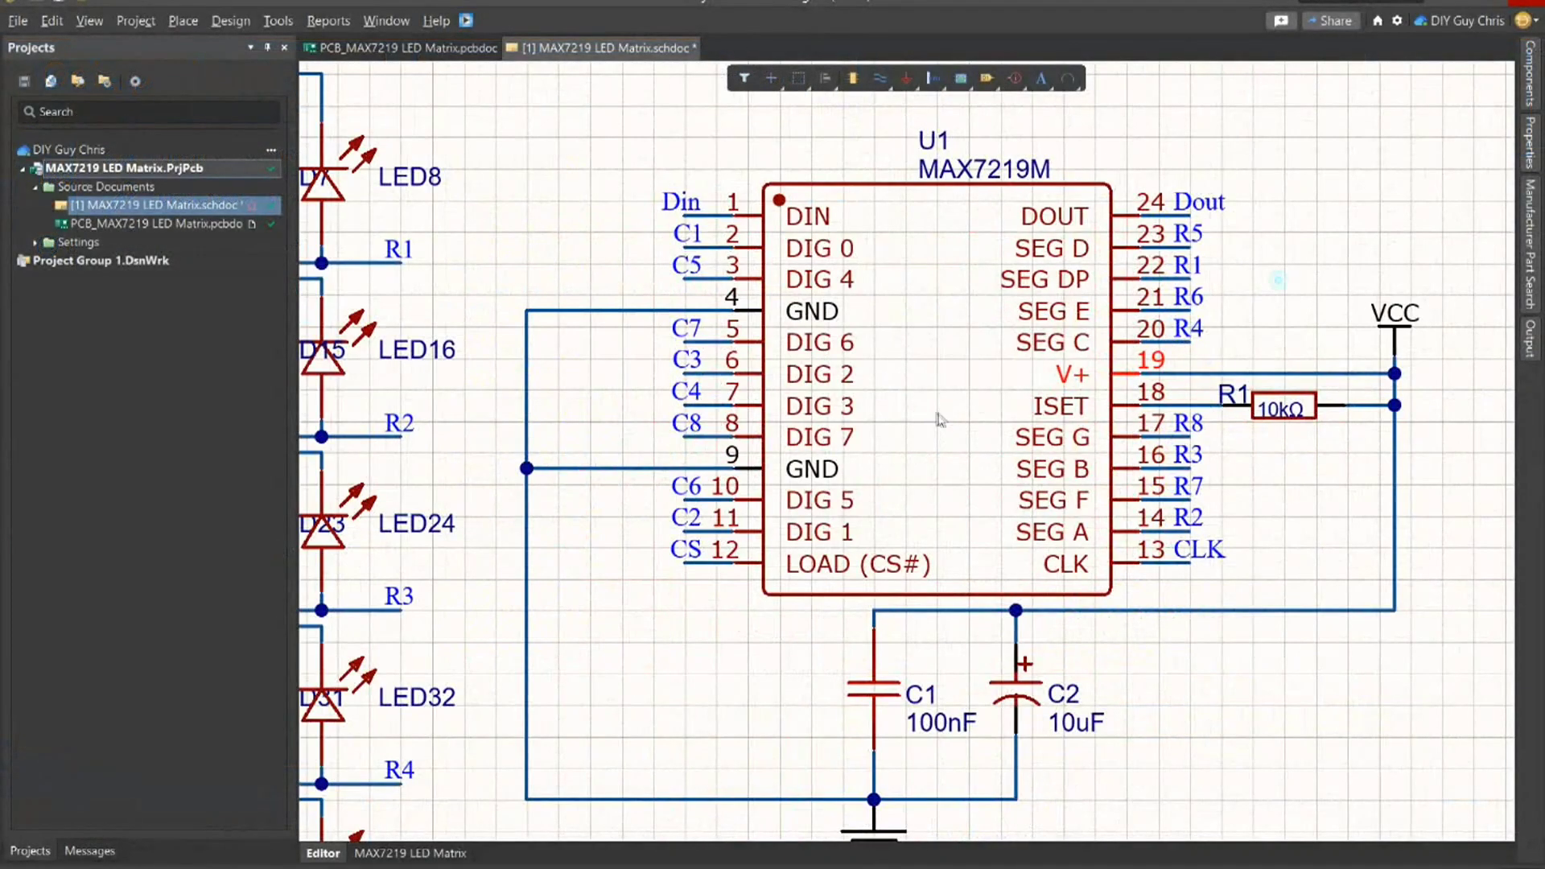
scroll(1312, 410, "up", 5, "ctrl")
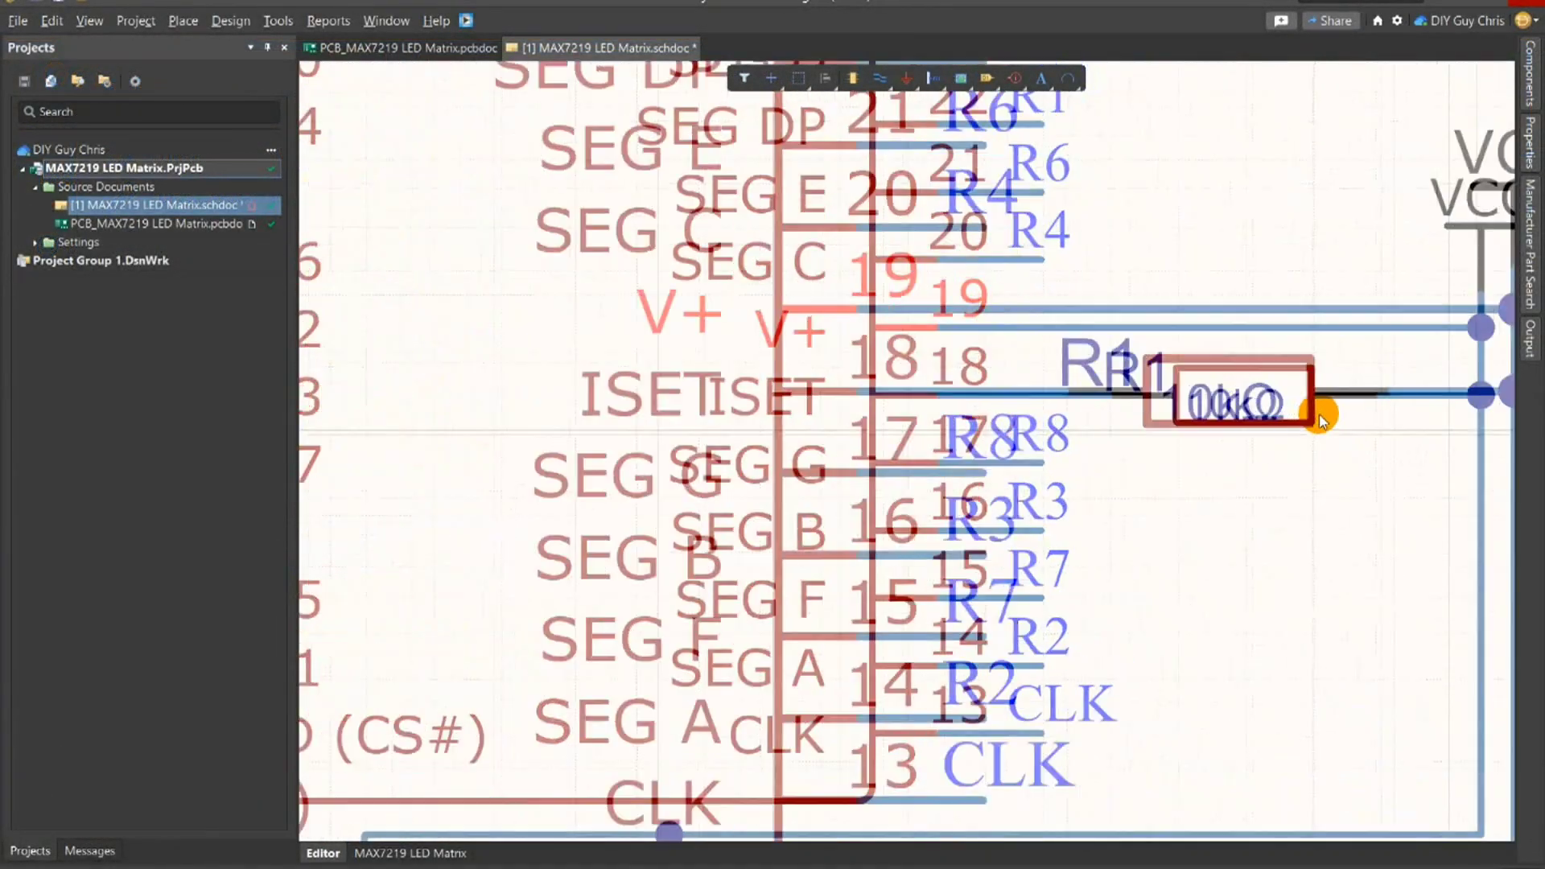
left_click(1291, 384)
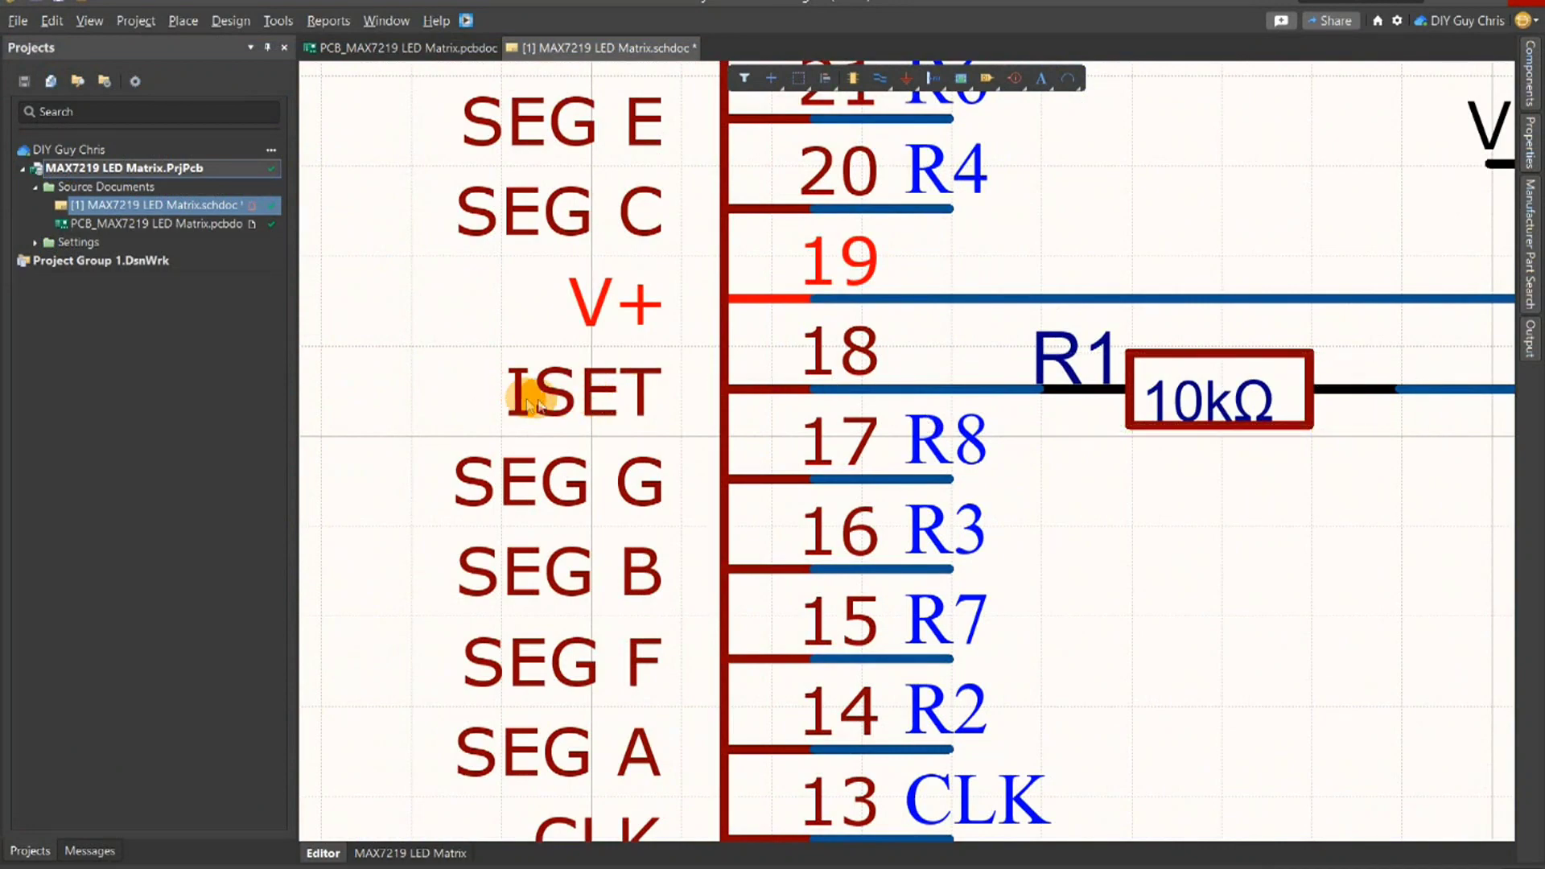
scroll(1189, 403, "down", 10, "ctrl")
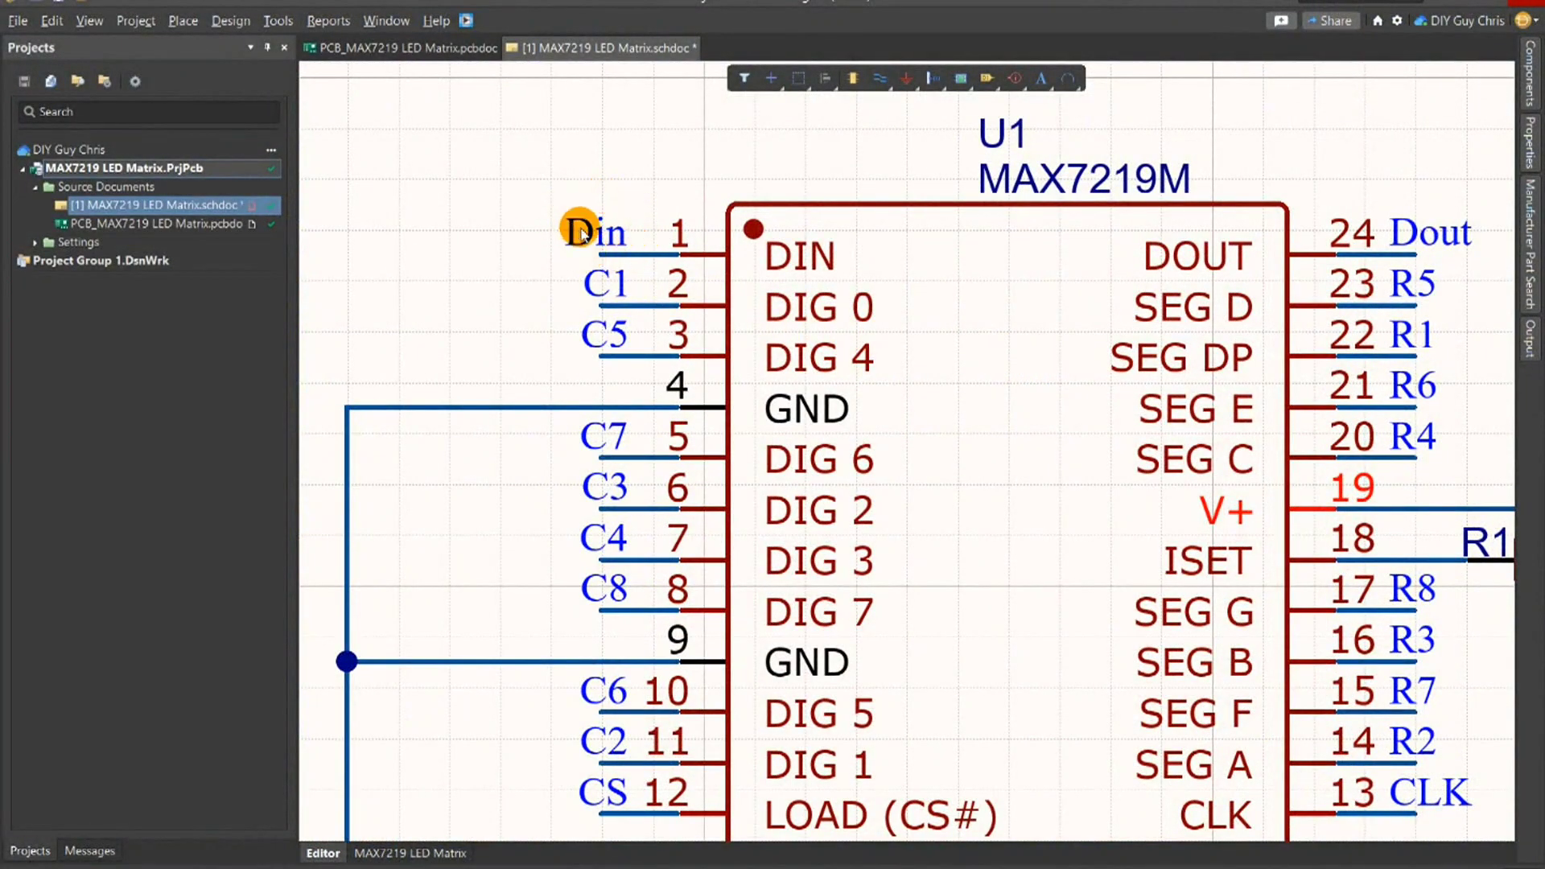
scroll(610, 315, "down", 3, "ctrl")
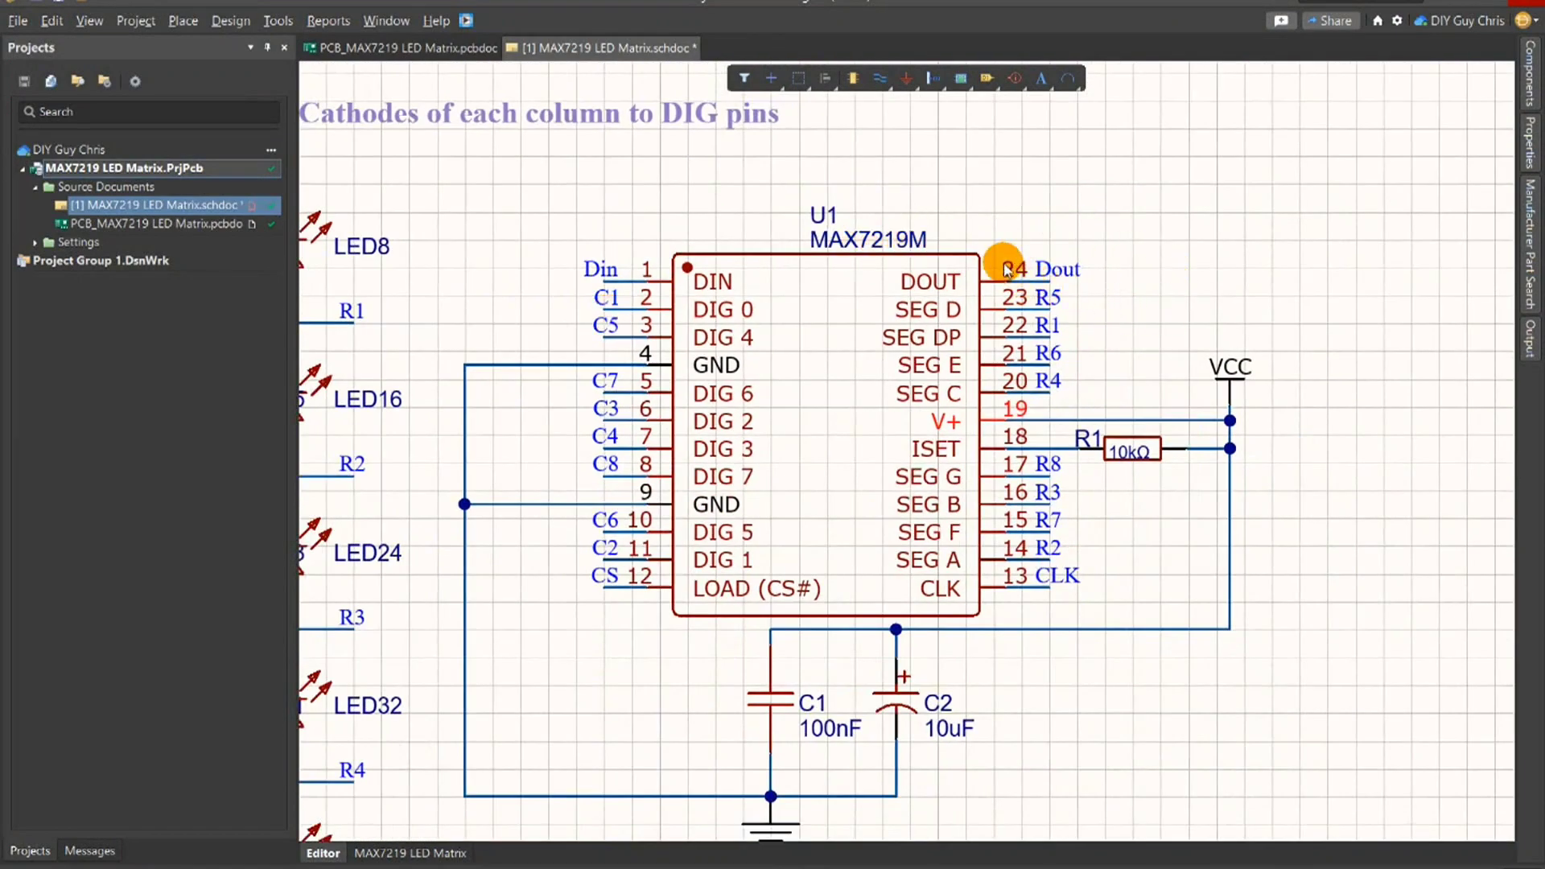
scroll(1005, 269, "up", 2, "ctrl")
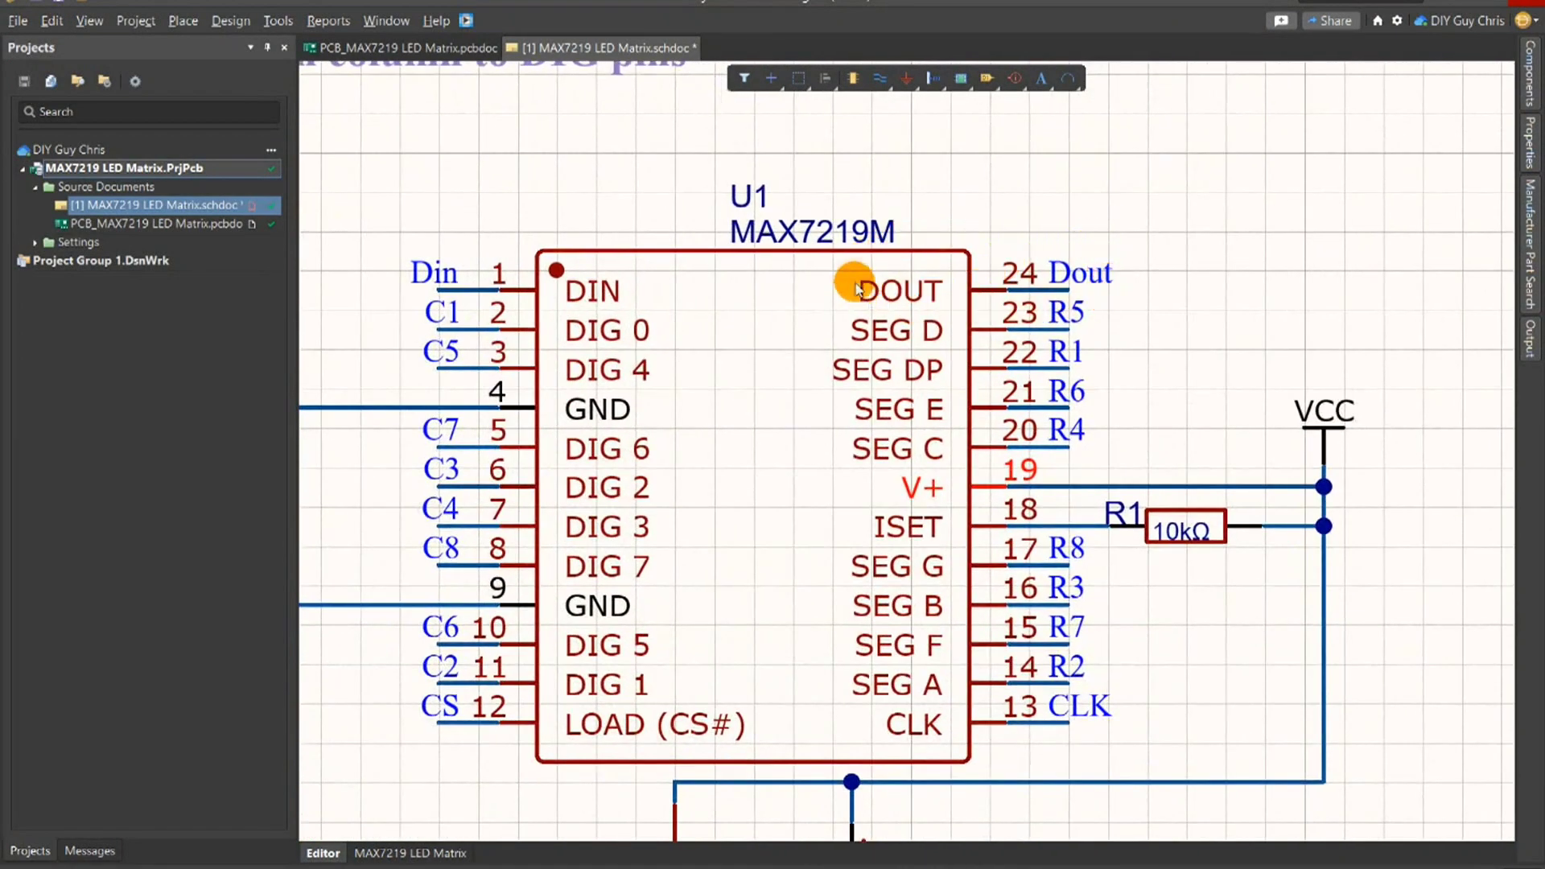
scroll(1169, 242, "down", 4, "ctrl")
scroll(1051, 439, "up", 4, "ctrl")
scroll(1076, 314, "up", 3, "ctrl")
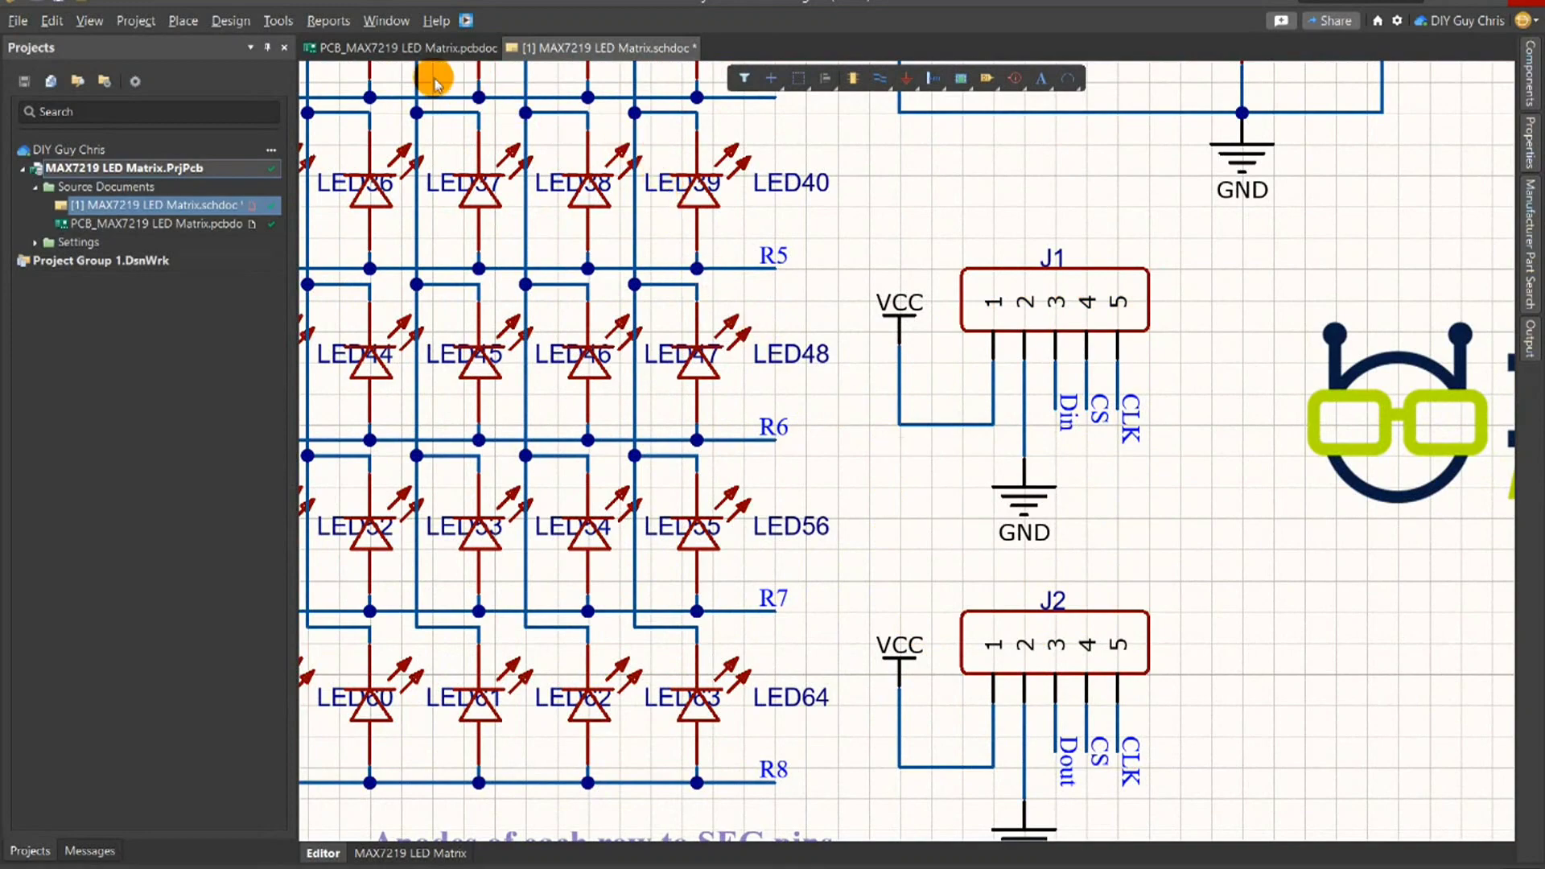
left_click(425, 49)
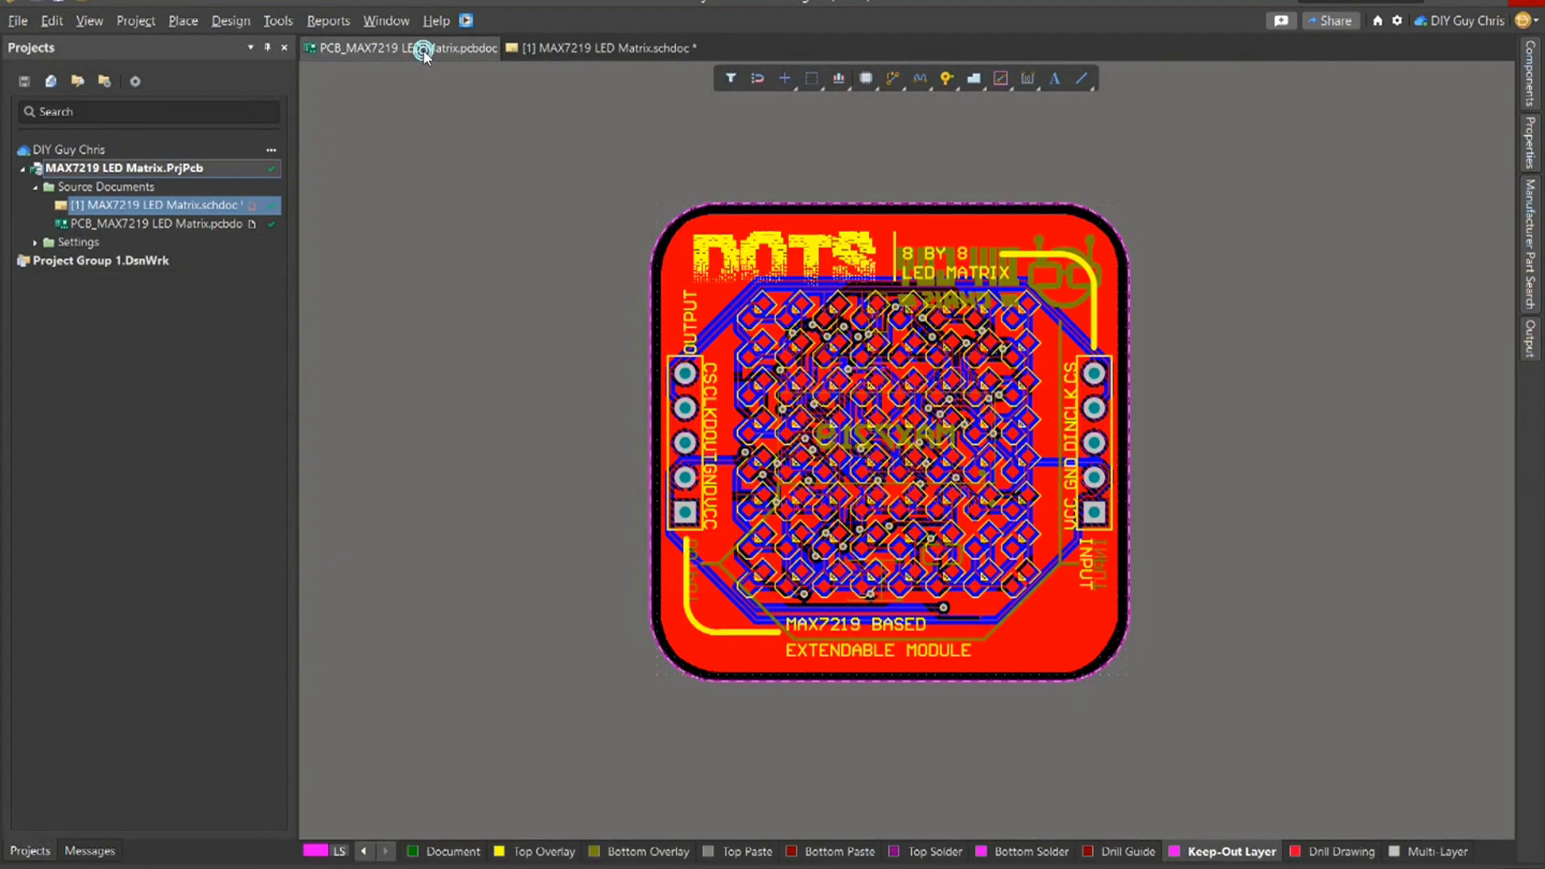
Step: Bring up the zoomed PCB_MAX7219 LED Matrix.PcbDoc layout and its document tab context menu
left_click(589, 171)
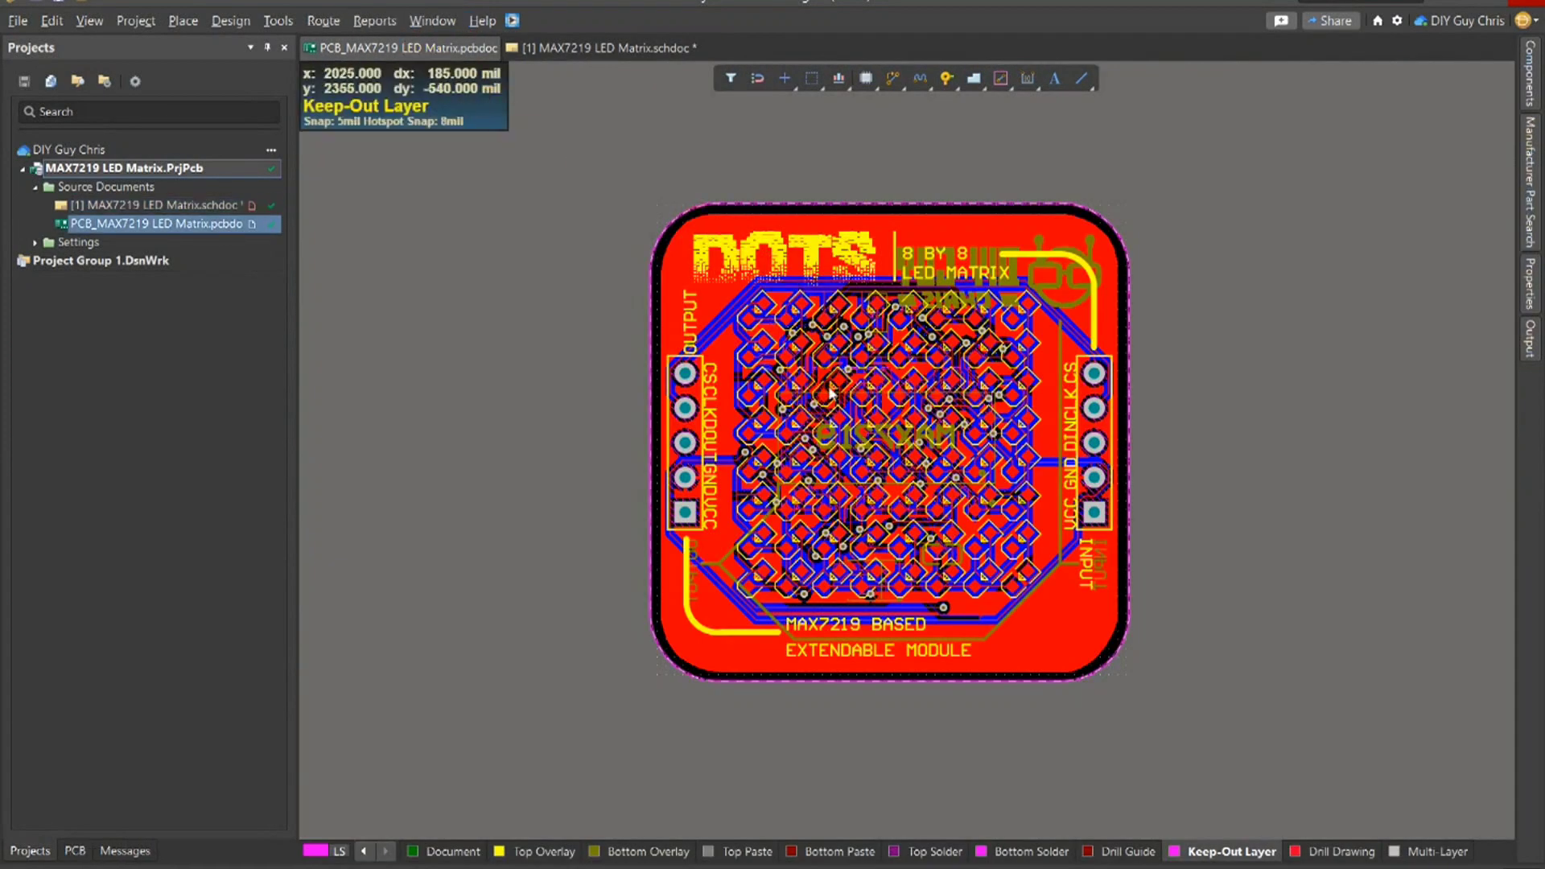
scroll(891, 403, "up", 2, "ctrl")
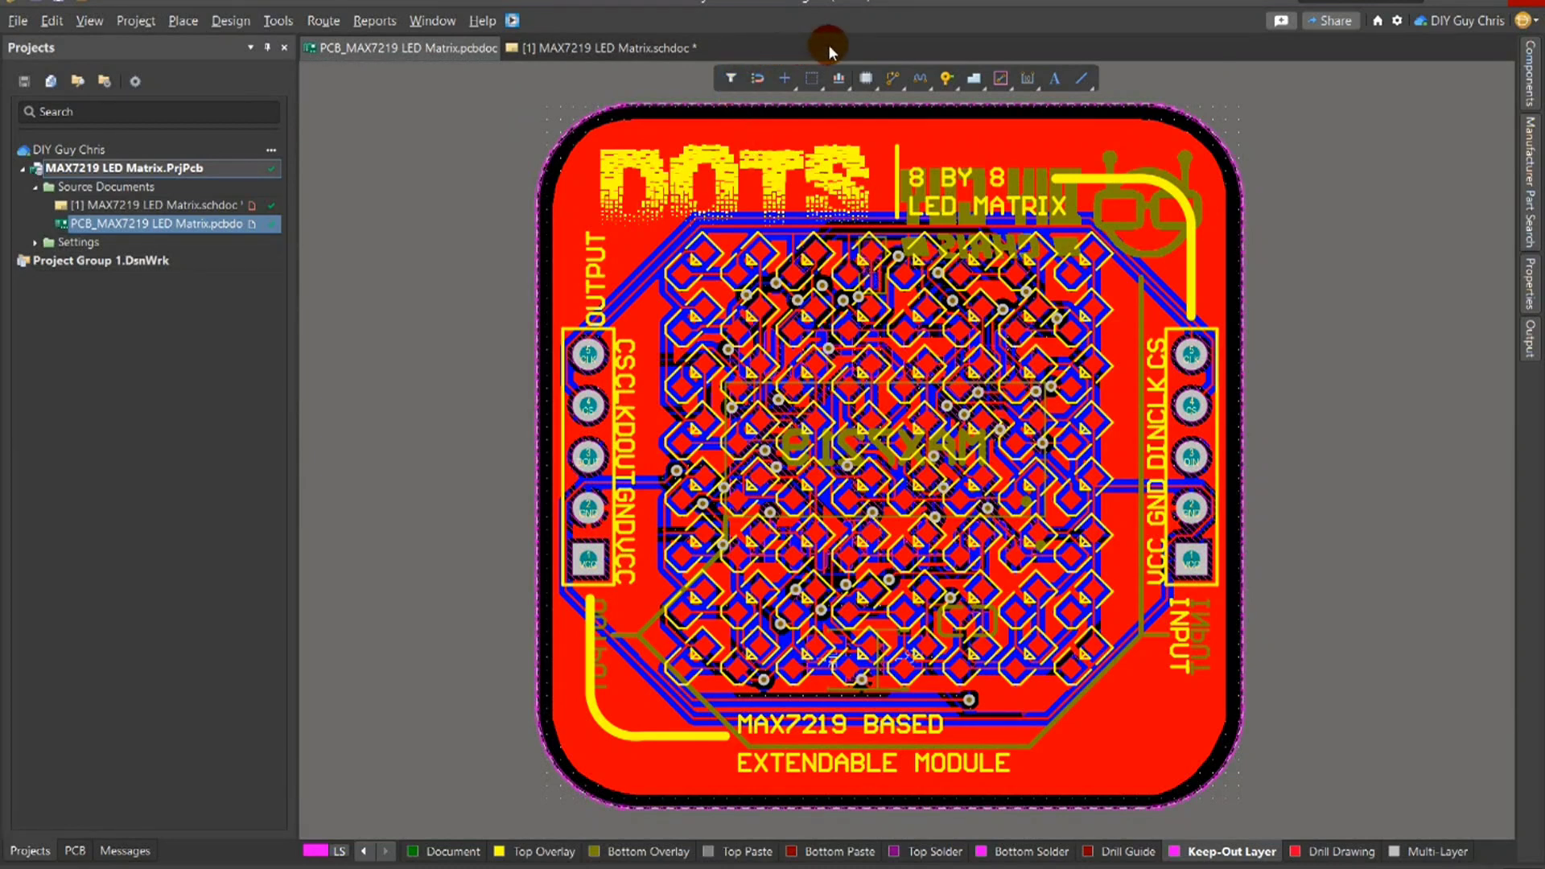
left_click(603, 47)
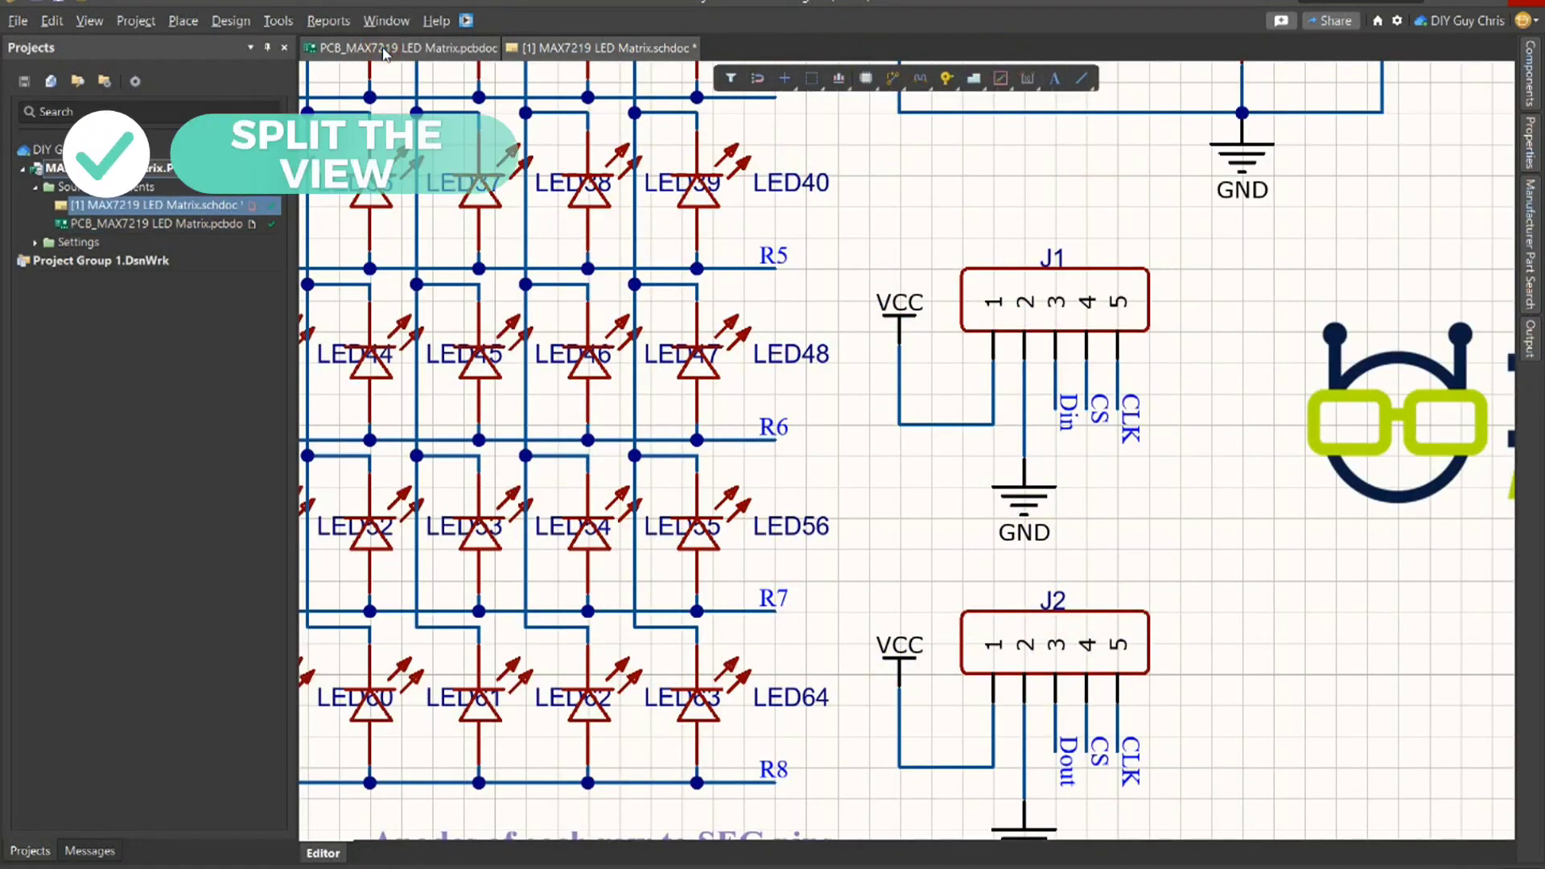
left_click(384, 50)
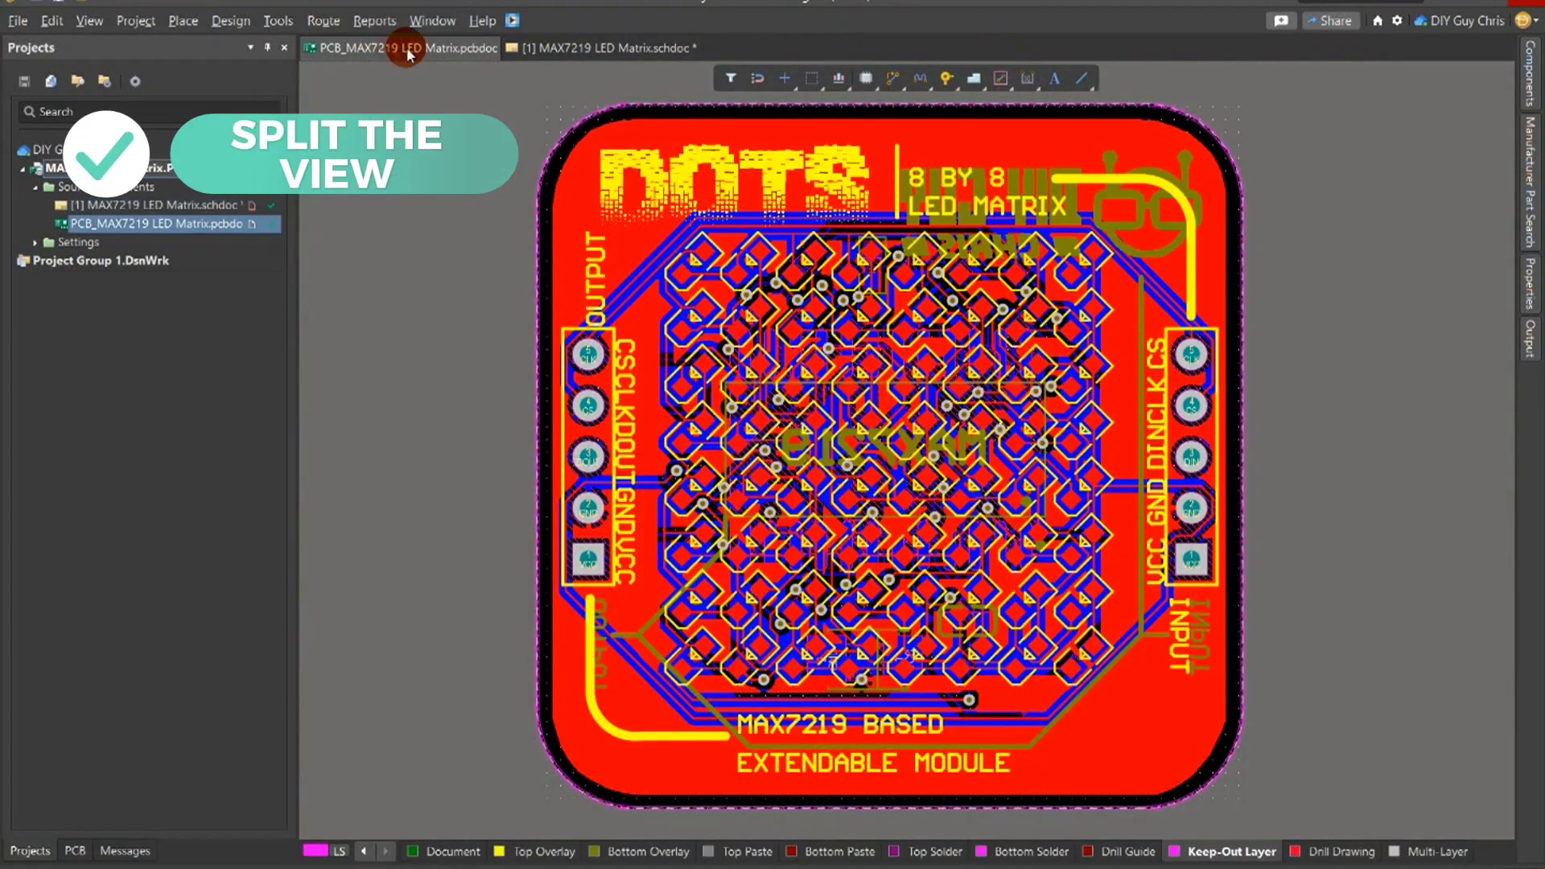
right_click(759, 43)
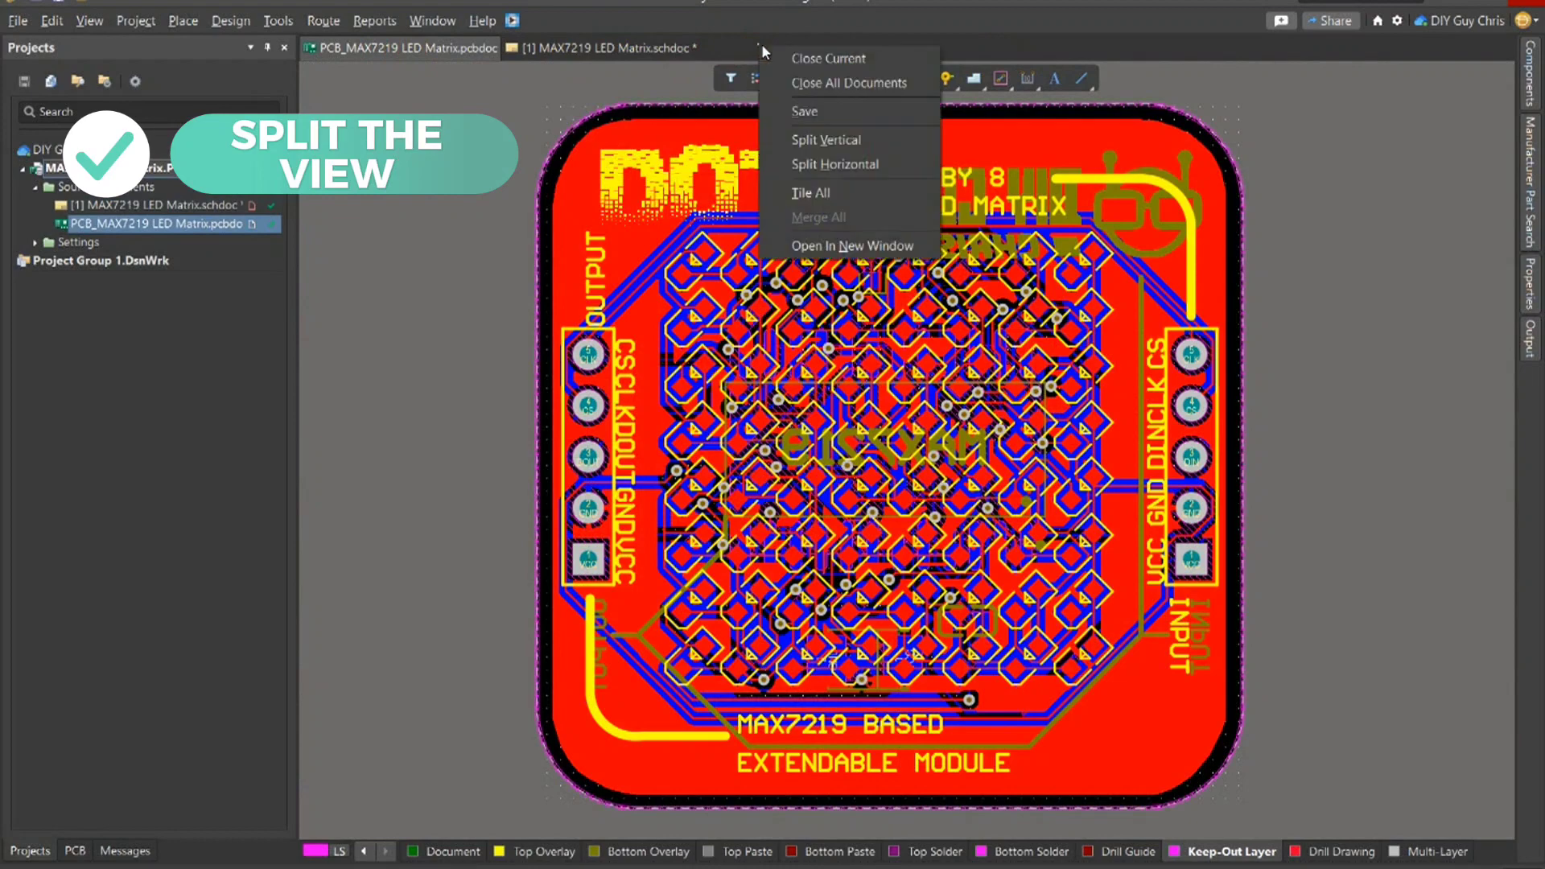
Step: Split the schematic and PCB vertically side by side and enable Cross Select Mode
left_click(866, 140)
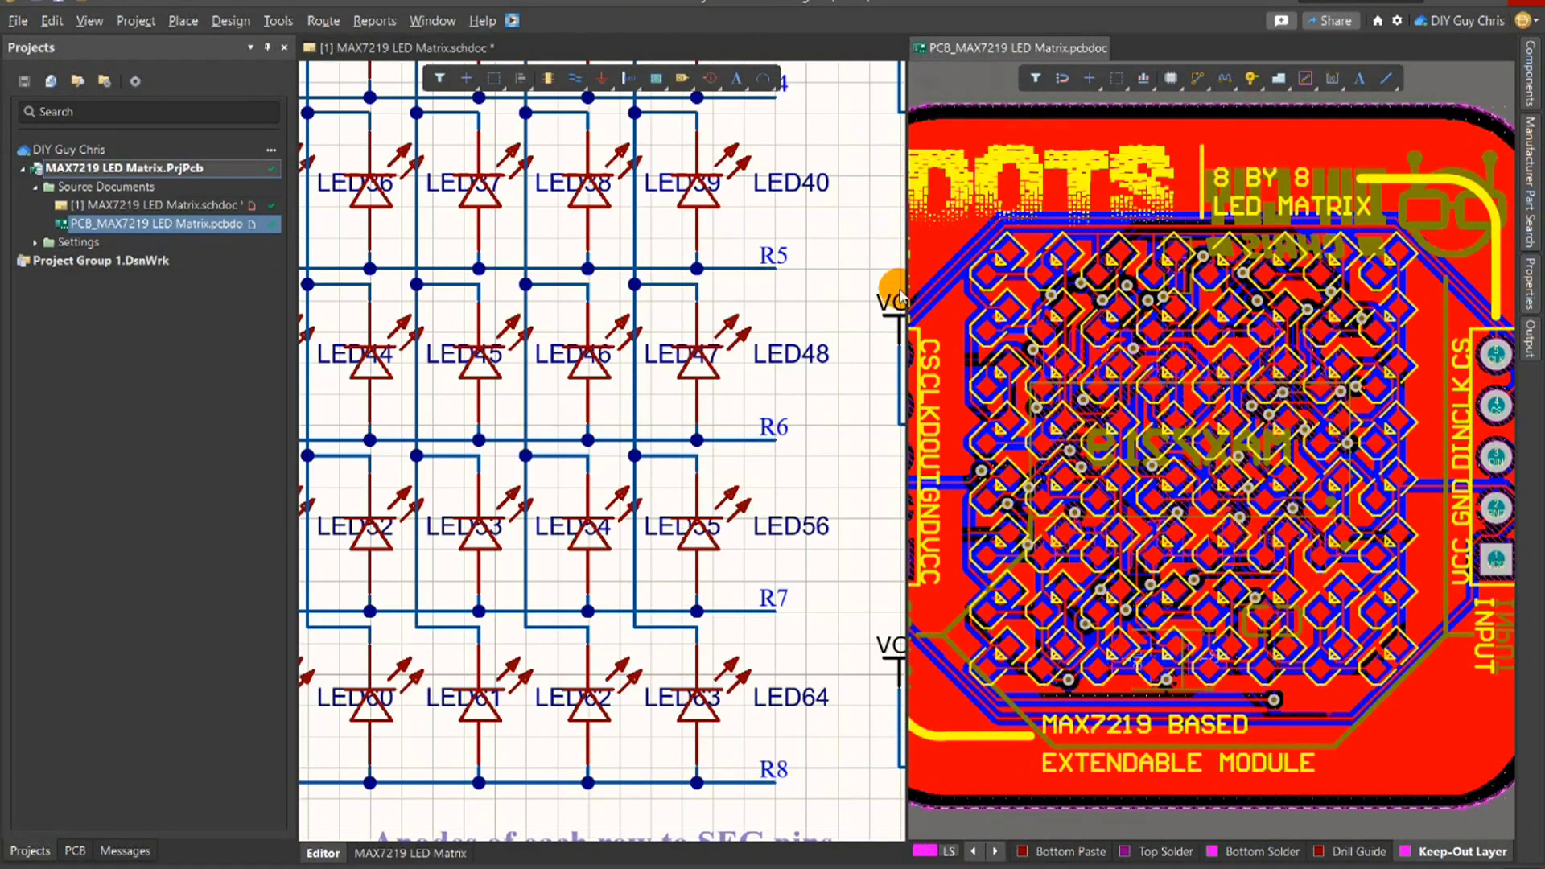
scroll(1088, 216, "down", 1, "ctrl")
scroll(1088, 216, "up", 3, "ctrl")
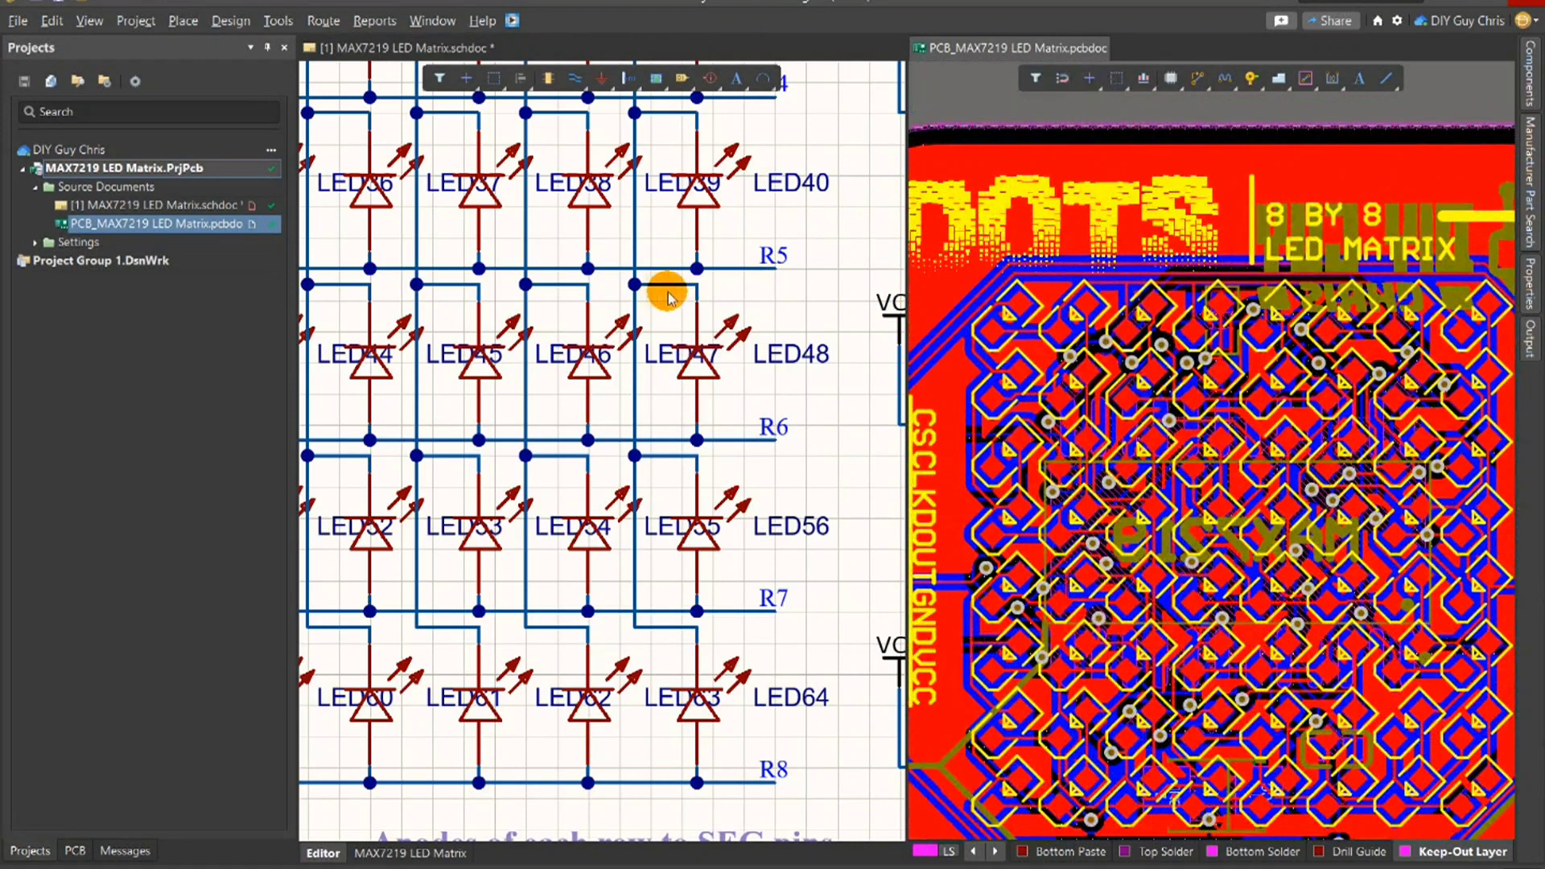
scroll(569, 370, "down", 5, "ctrl")
scroll(464, 148, "up", 4, "ctrl")
left_click(295, 23)
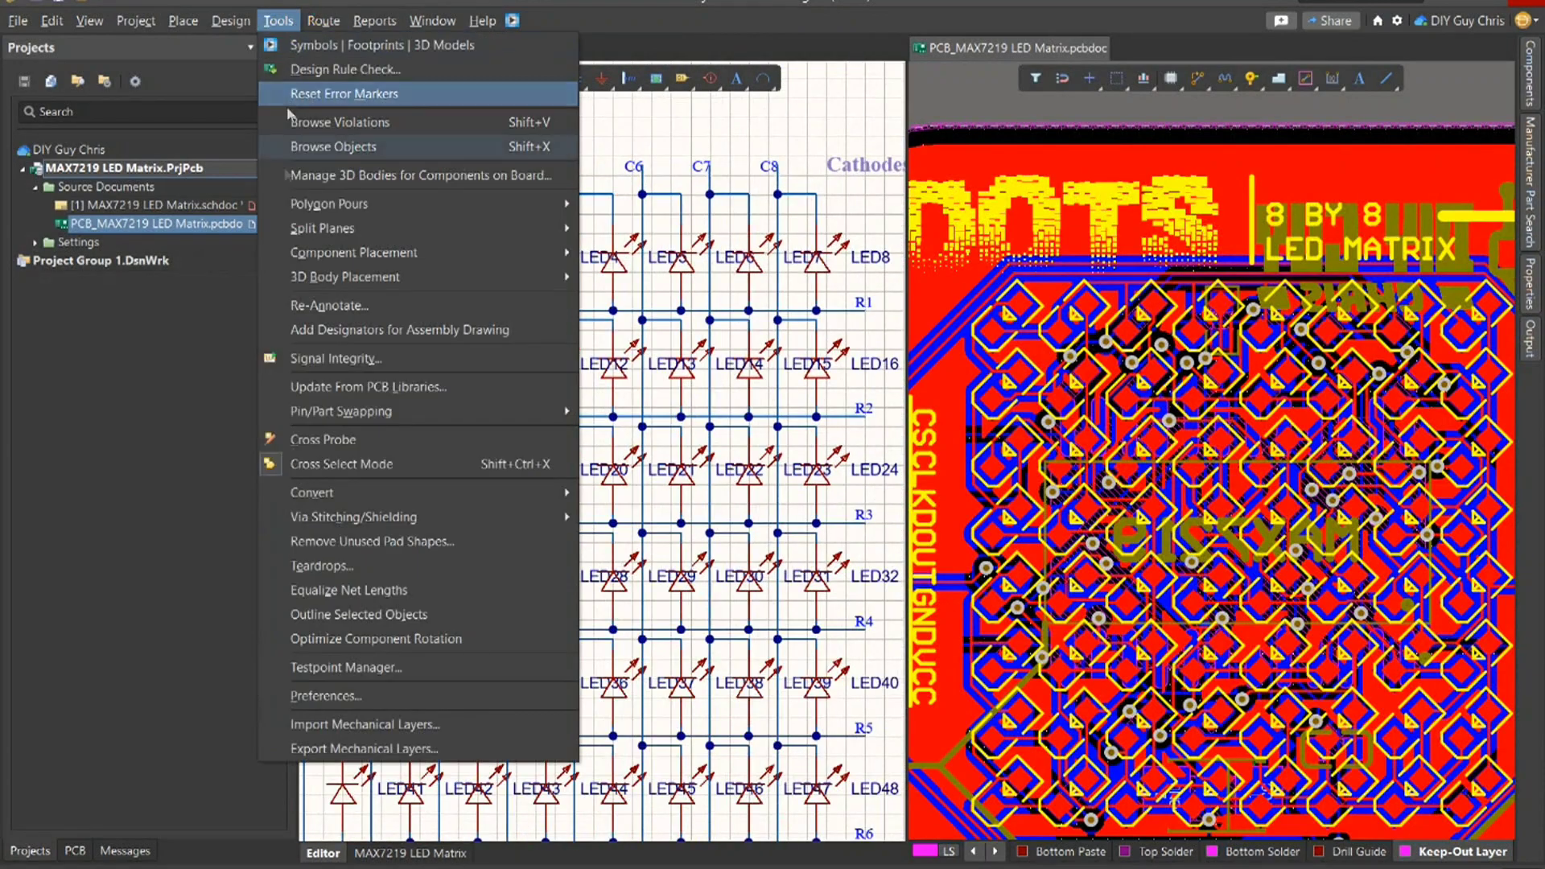
left_click(335, 467)
Step: Select LED1, LED2, LED3 and a fourth LED in the schematic to locate their PCB footprints
left_click(632, 173)
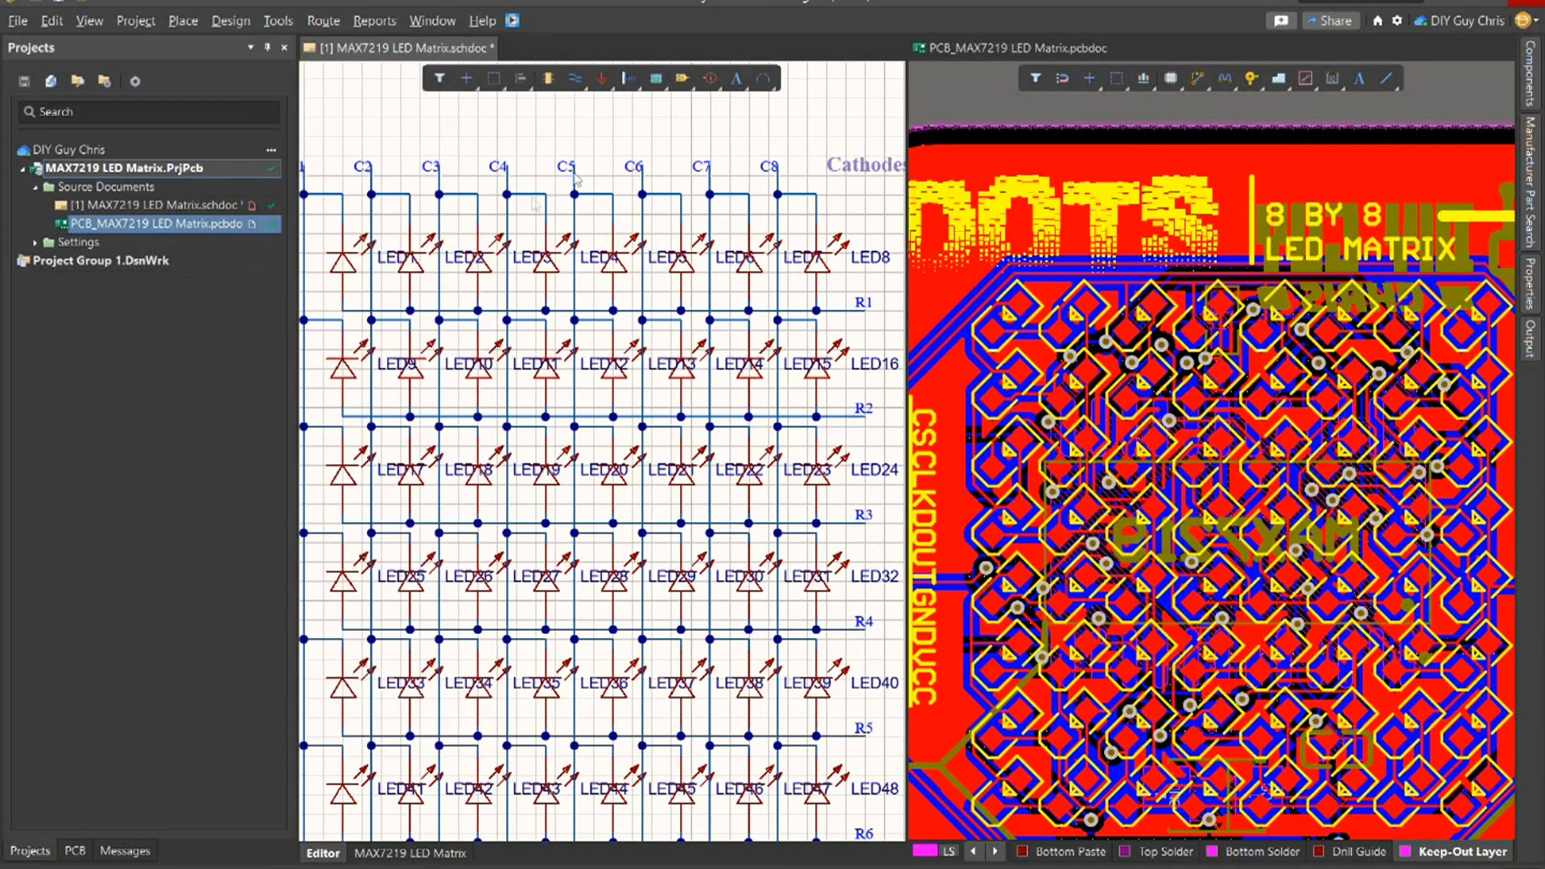
left_click(343, 263)
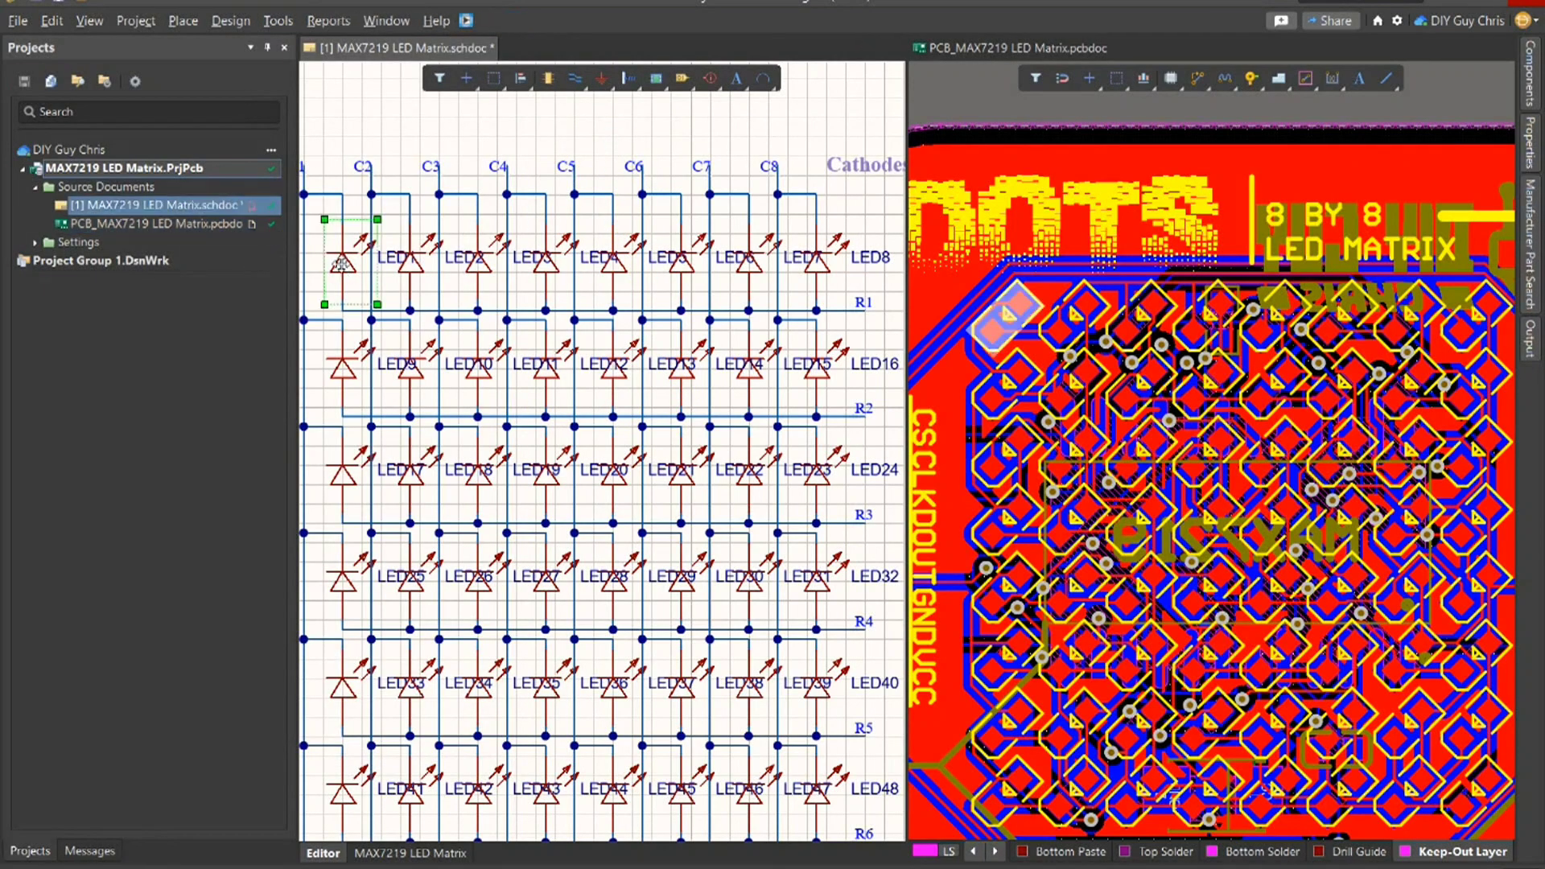
left_click(407, 274)
left_click(465, 278)
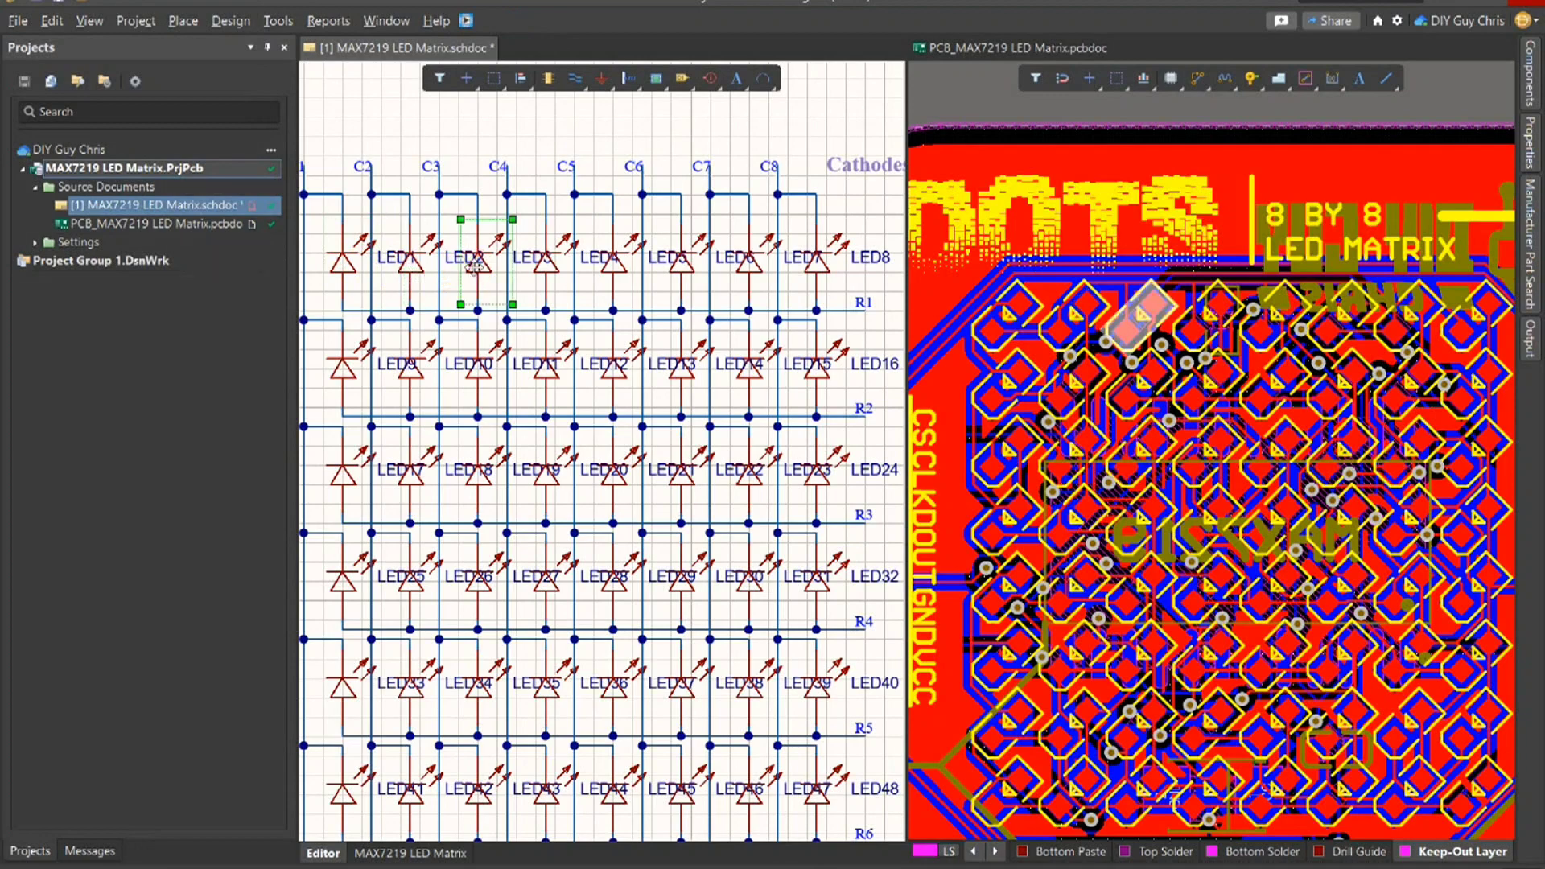
left_click(544, 275)
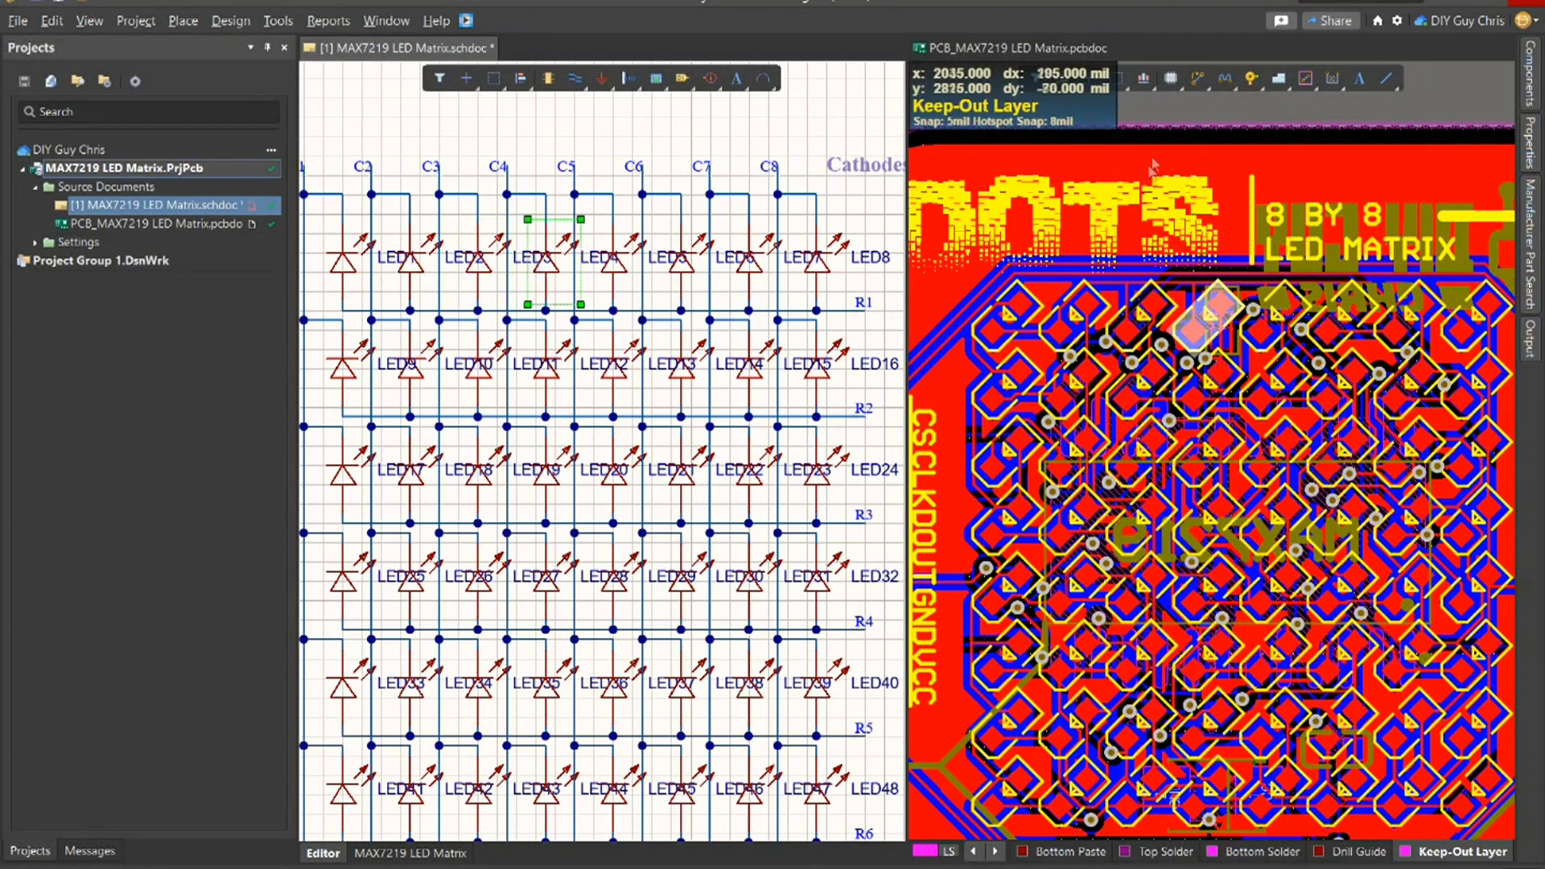
left_click(1156, 93)
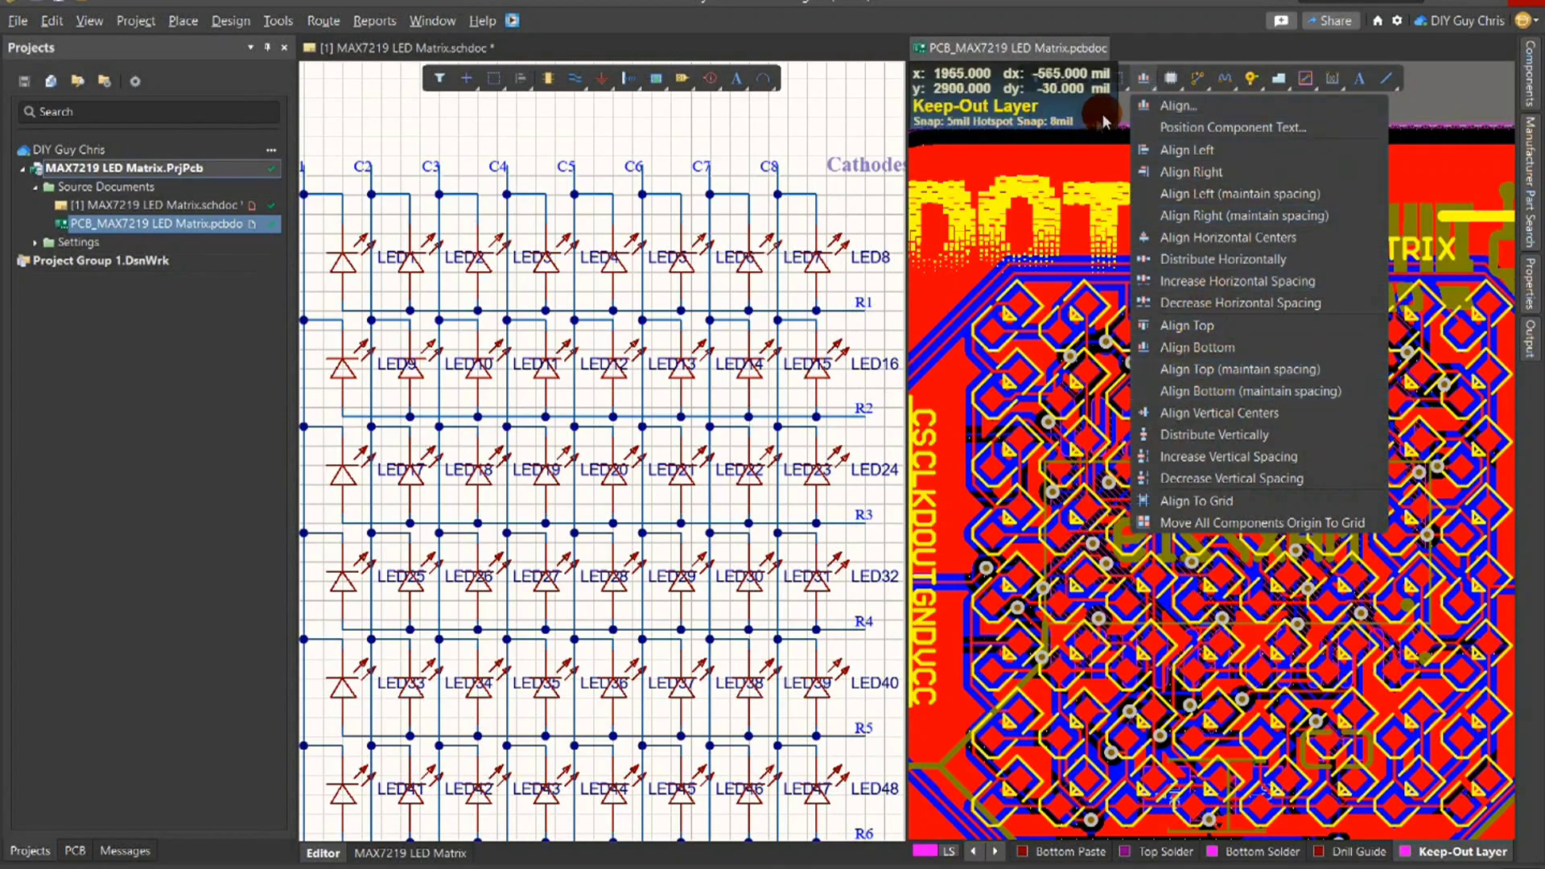
right_click(688, 52)
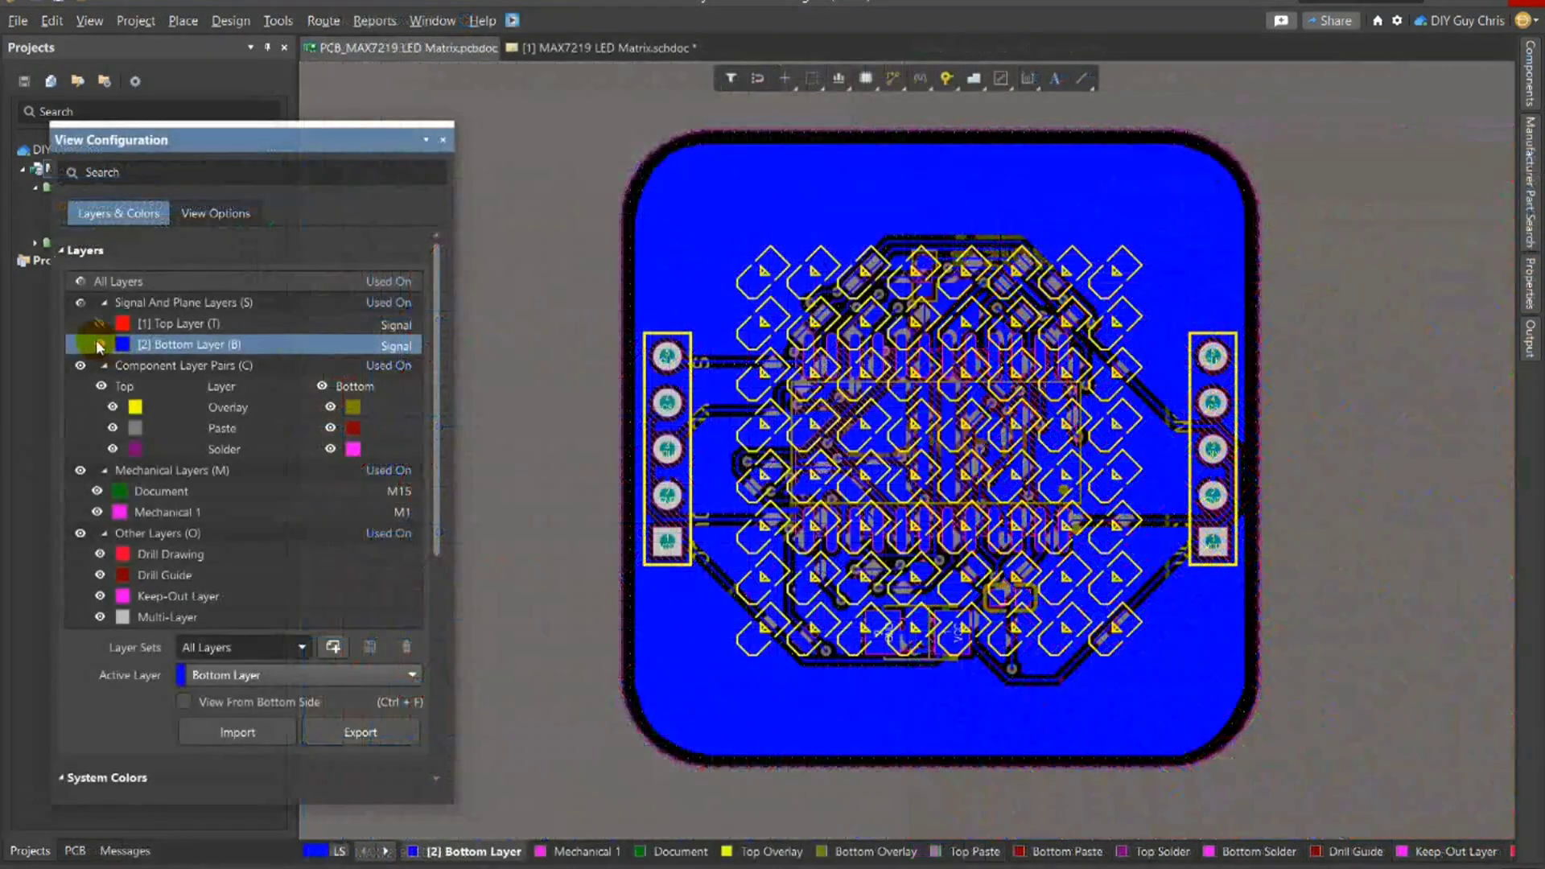
Step: Toggle the top and bottom copper layers, then turn the 3D board over to show its underside
left_click(101, 345)
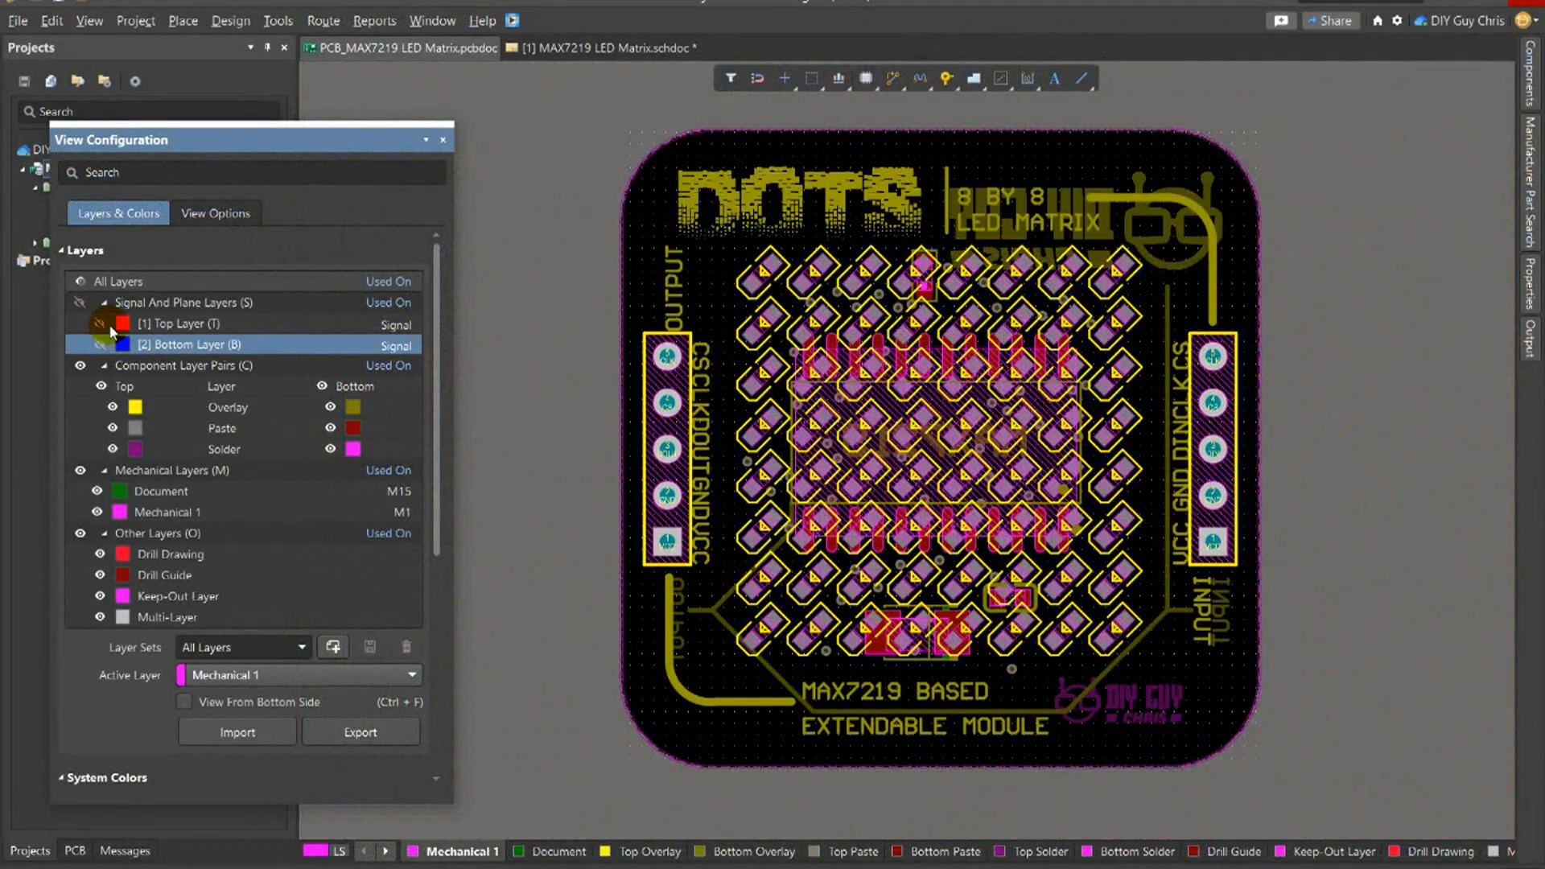
left_click(99, 323)
left_click(100, 323)
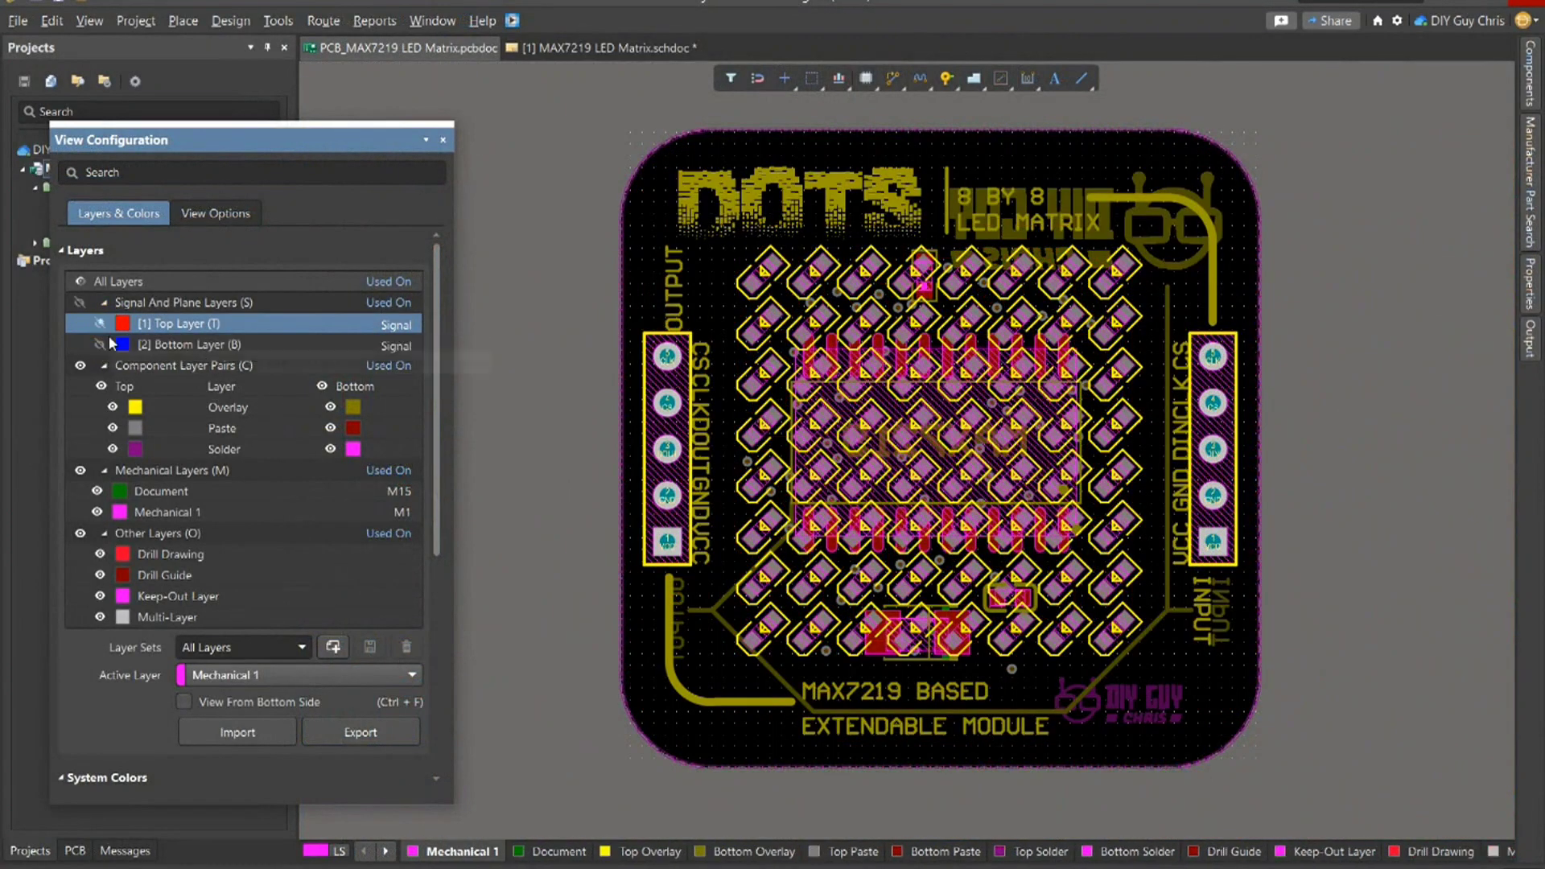
left_click(99, 345)
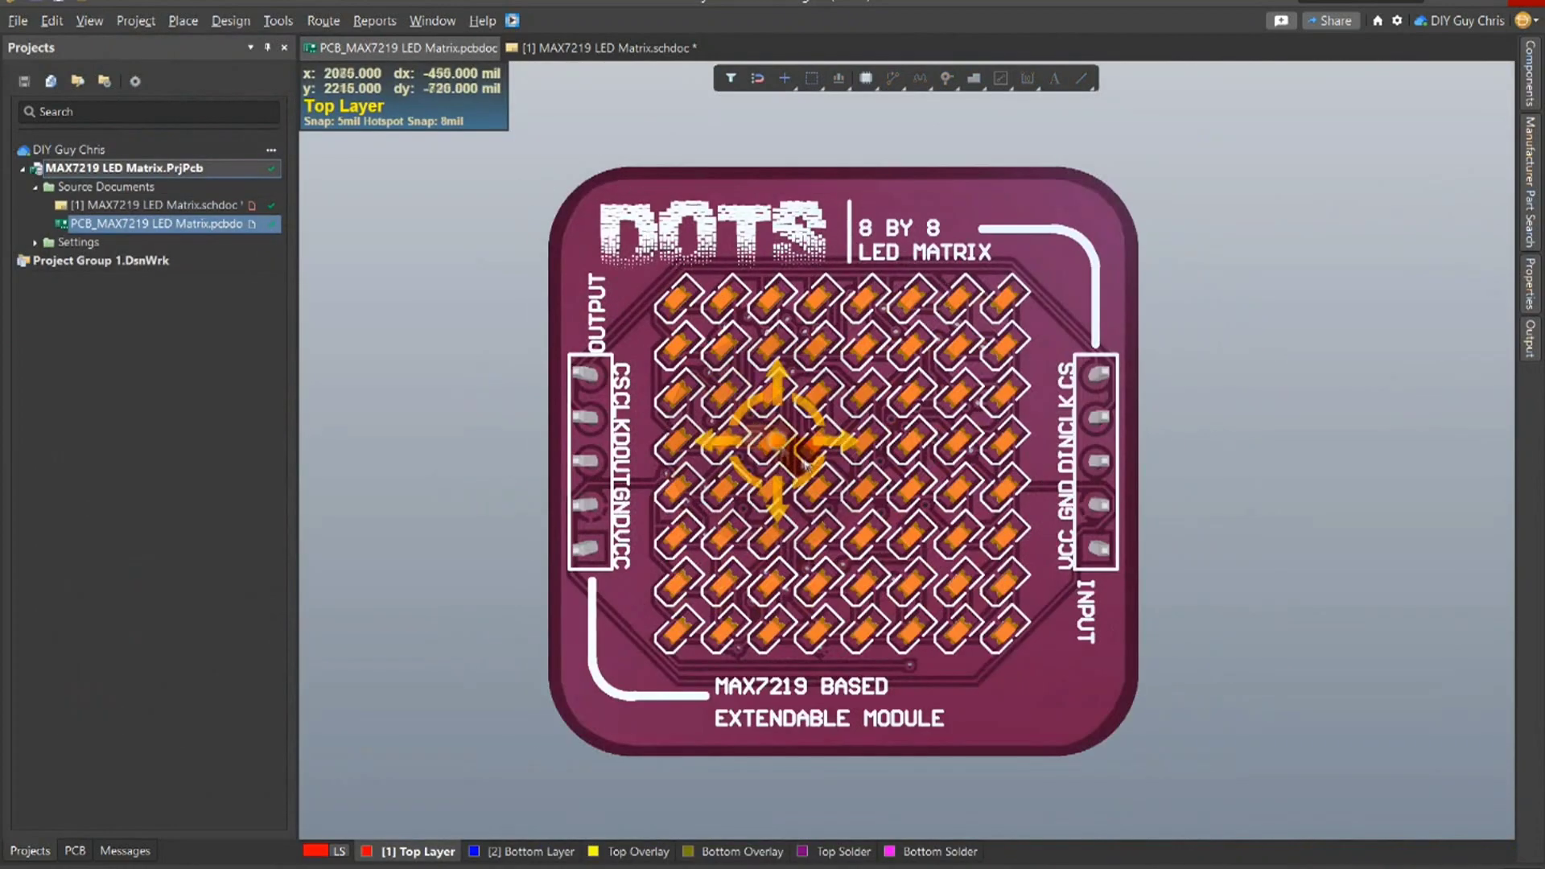
right_click_drag(708, 459, 741, 451, "shift")
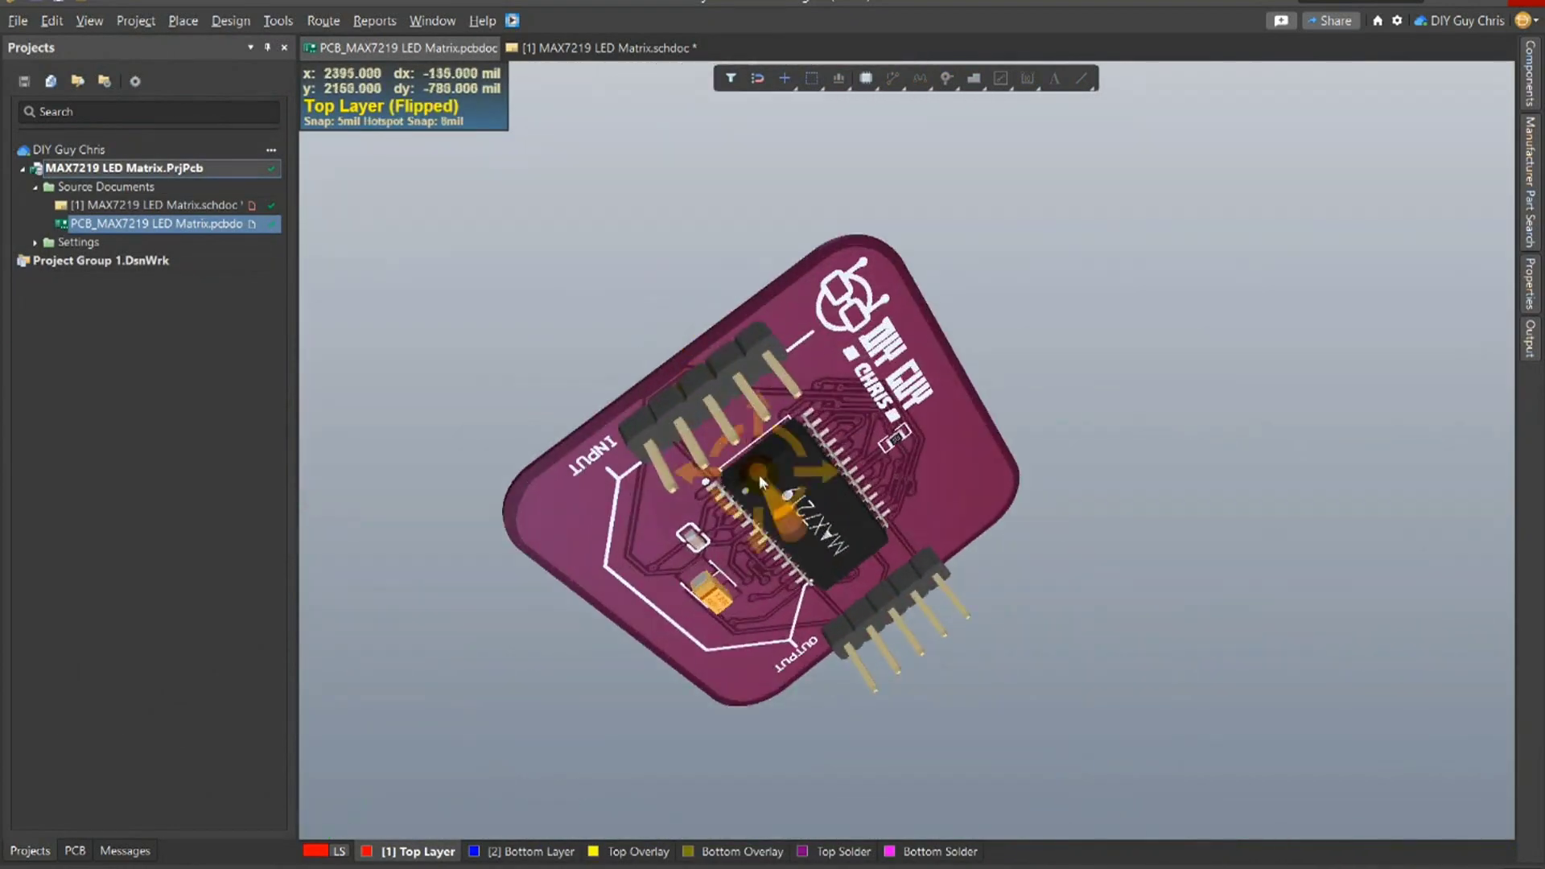
right_click_drag(760, 475, 773, 483, "shift")
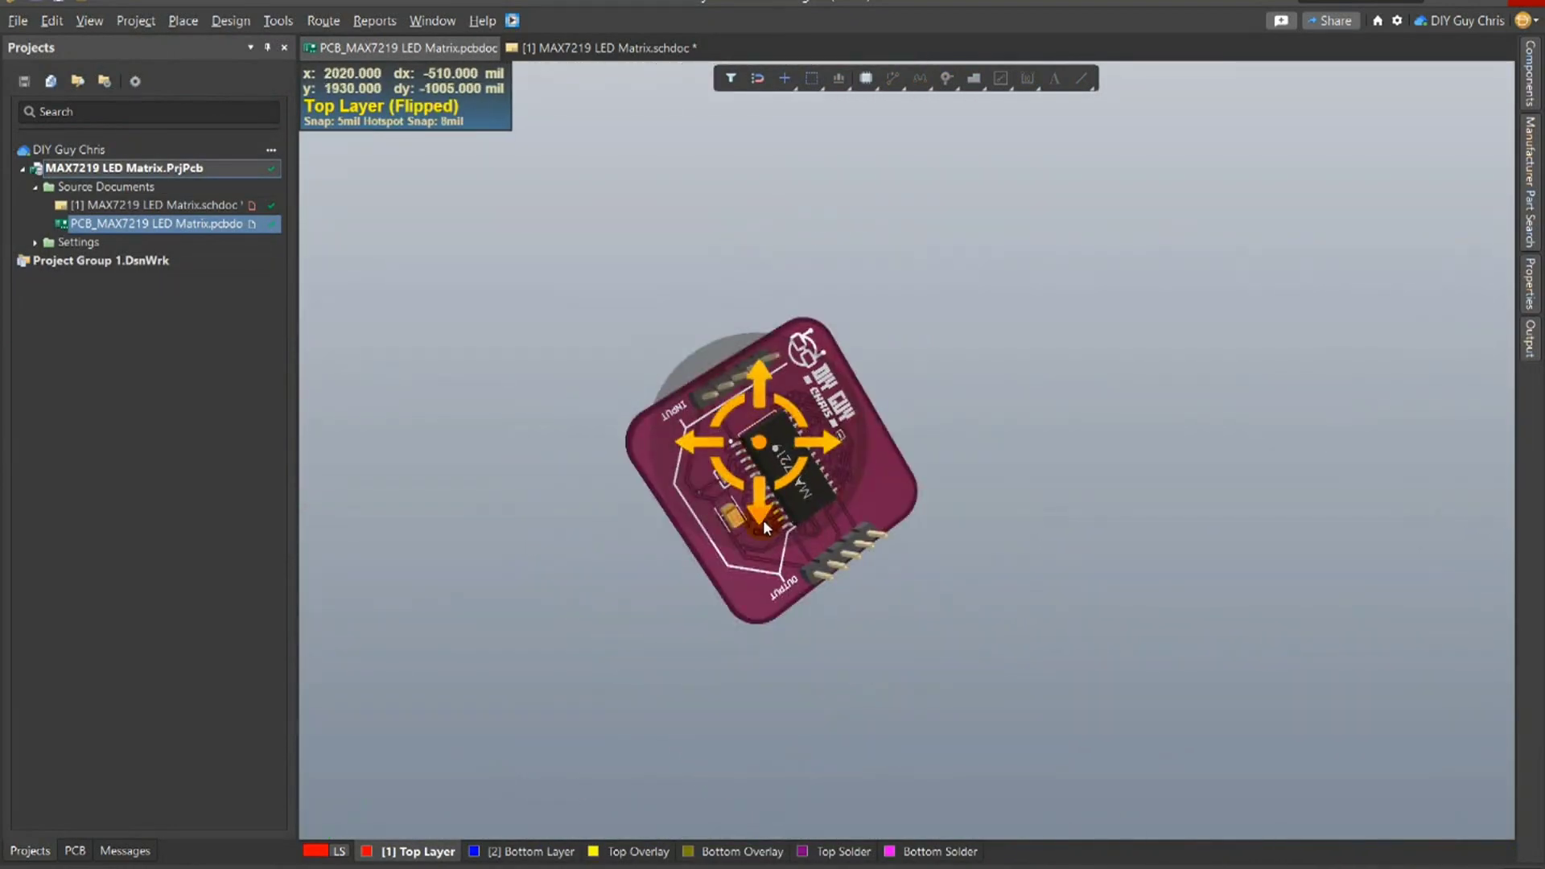
Step: Upload the board's Gerber zip to a JLCPCB instant quote and choose Purple PCB colour
right_click_drag(763, 520, 924, 513, "shift")
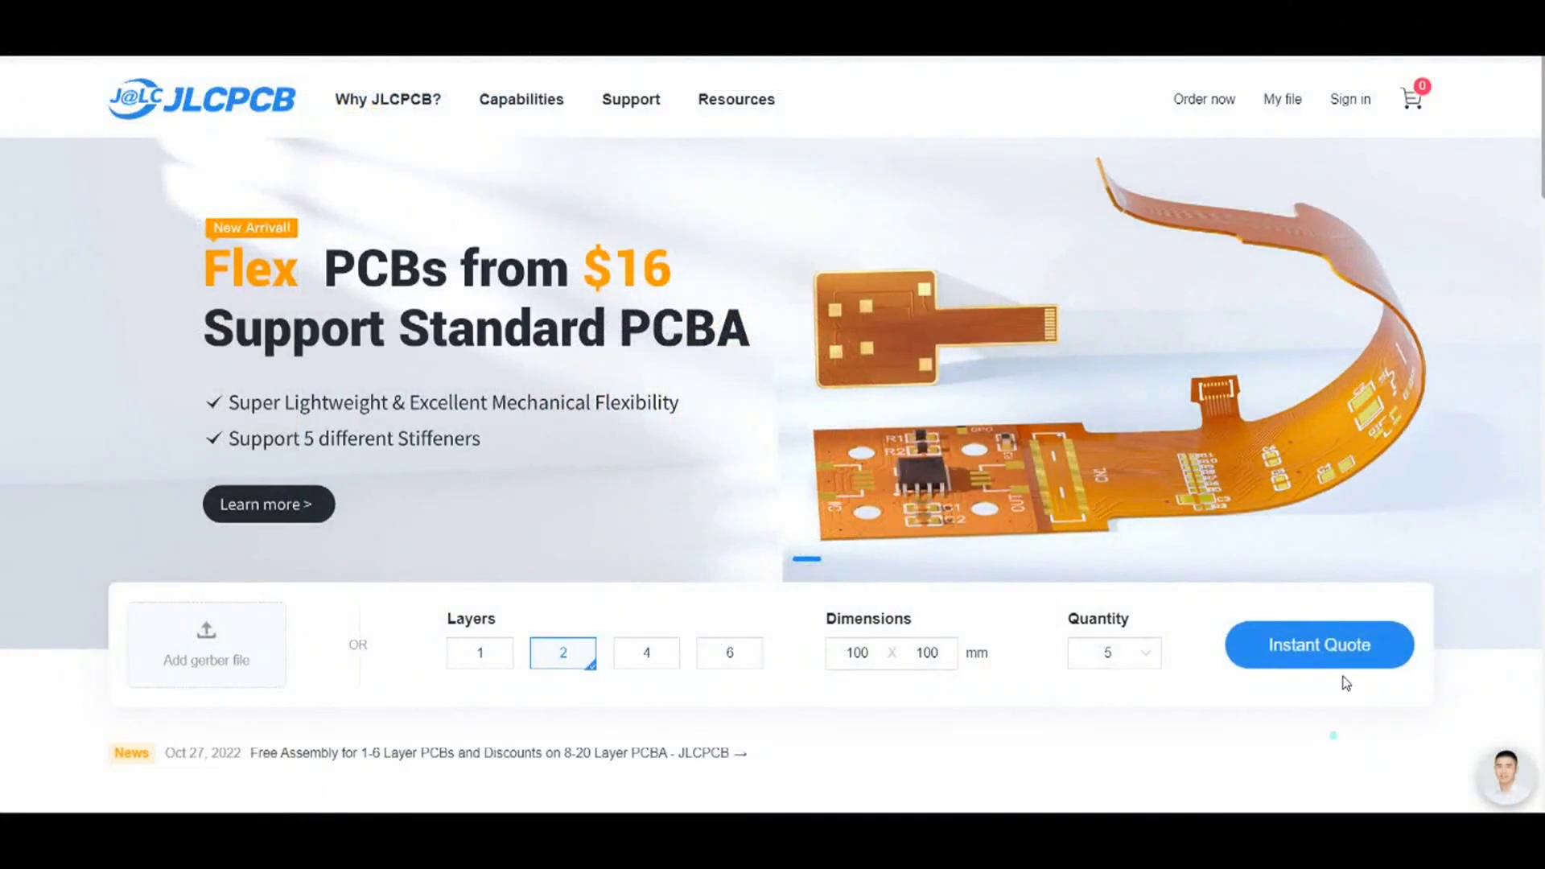
left_click(1306, 644)
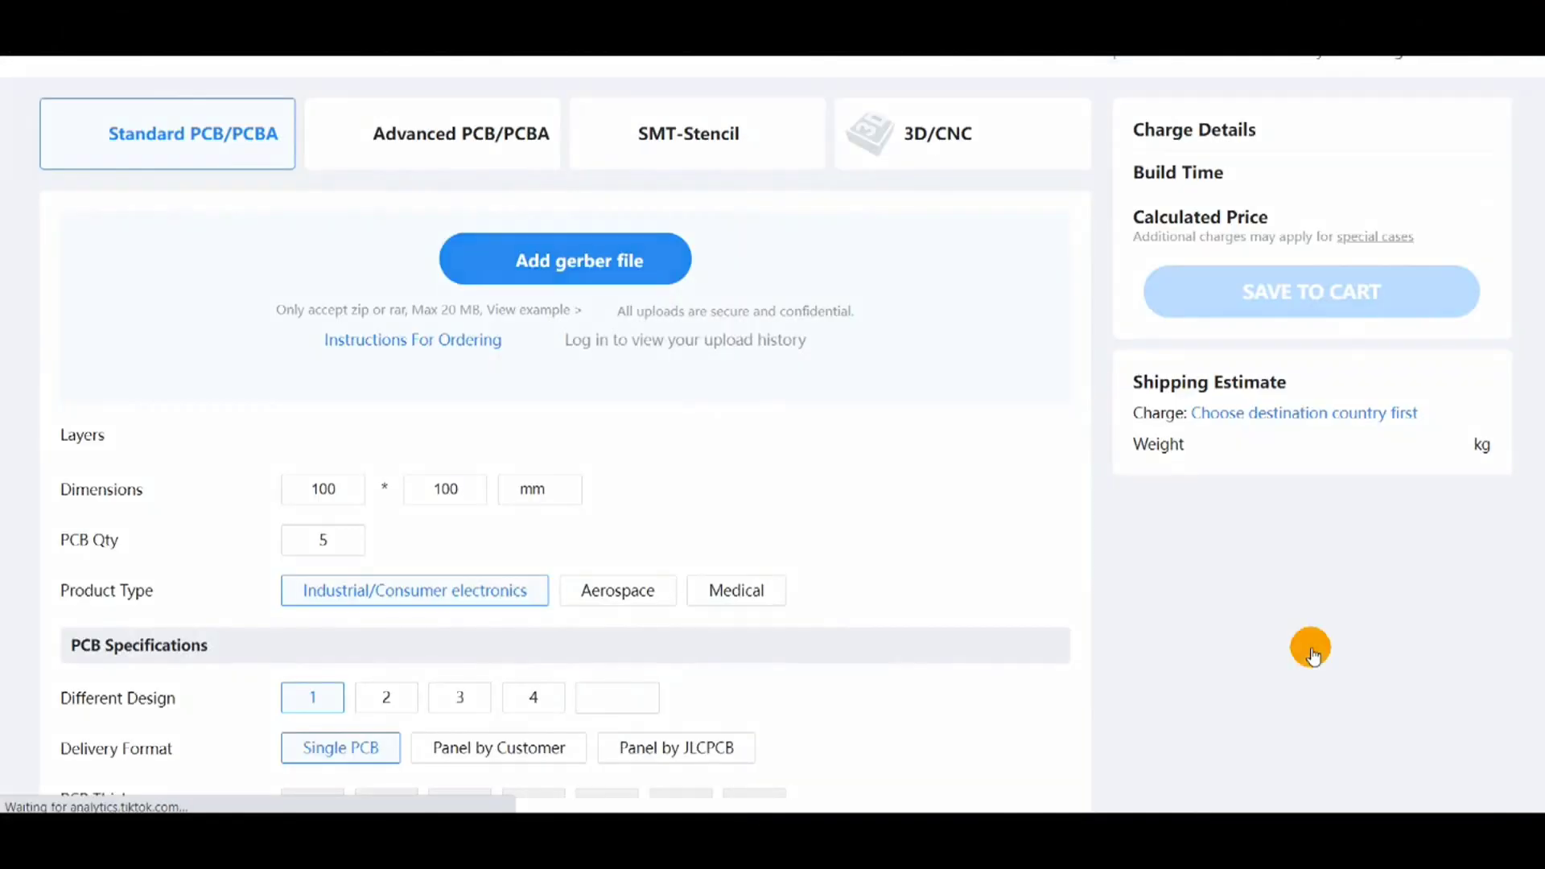
left_click(552, 262)
double_click(314, 255)
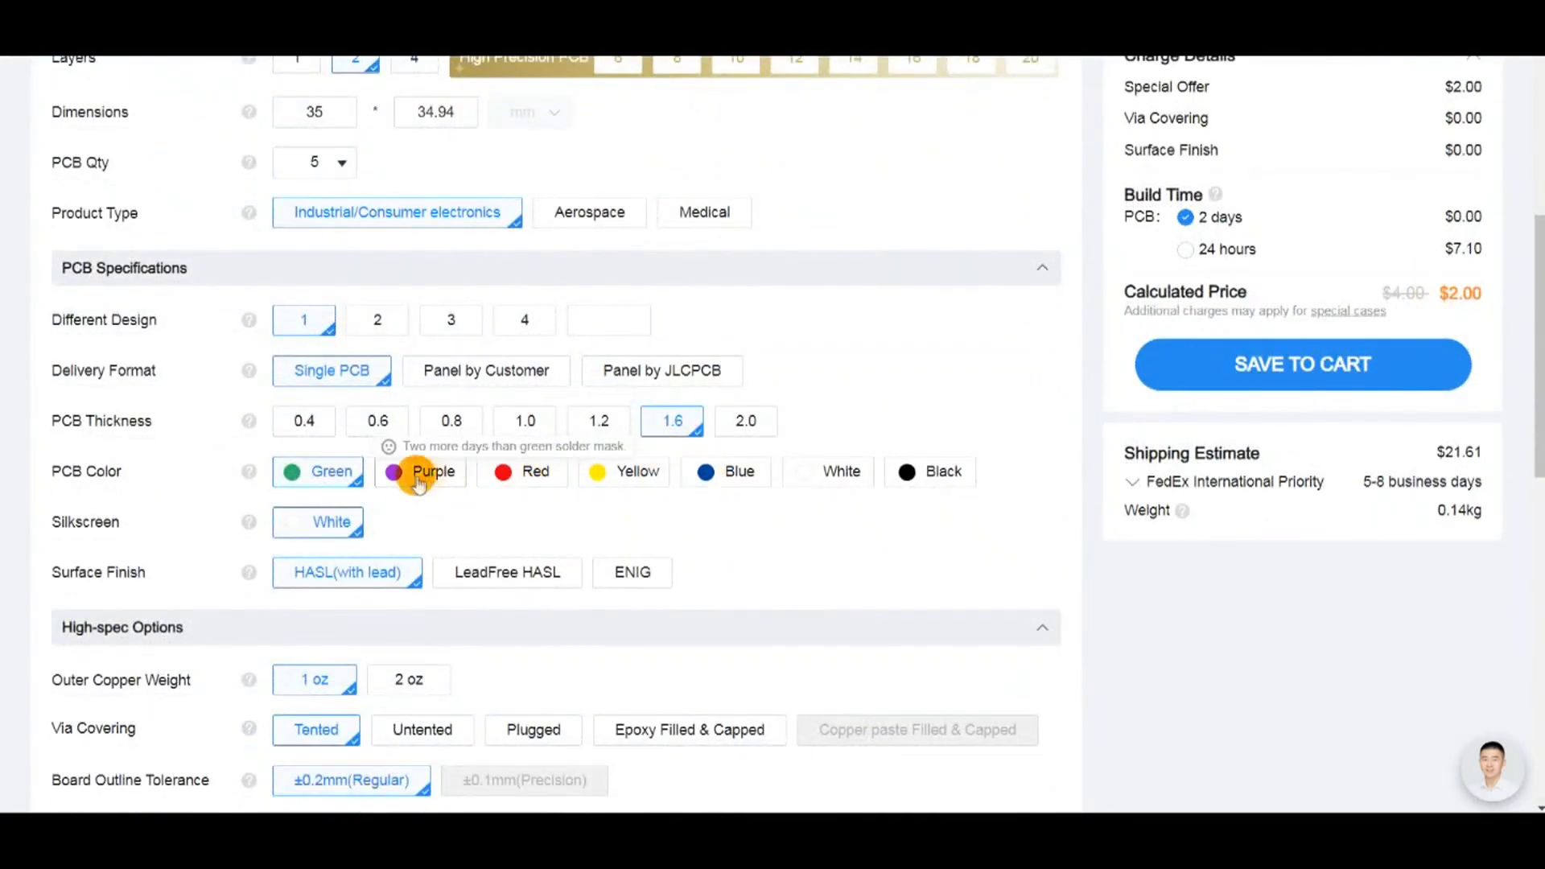
left_click(417, 474)
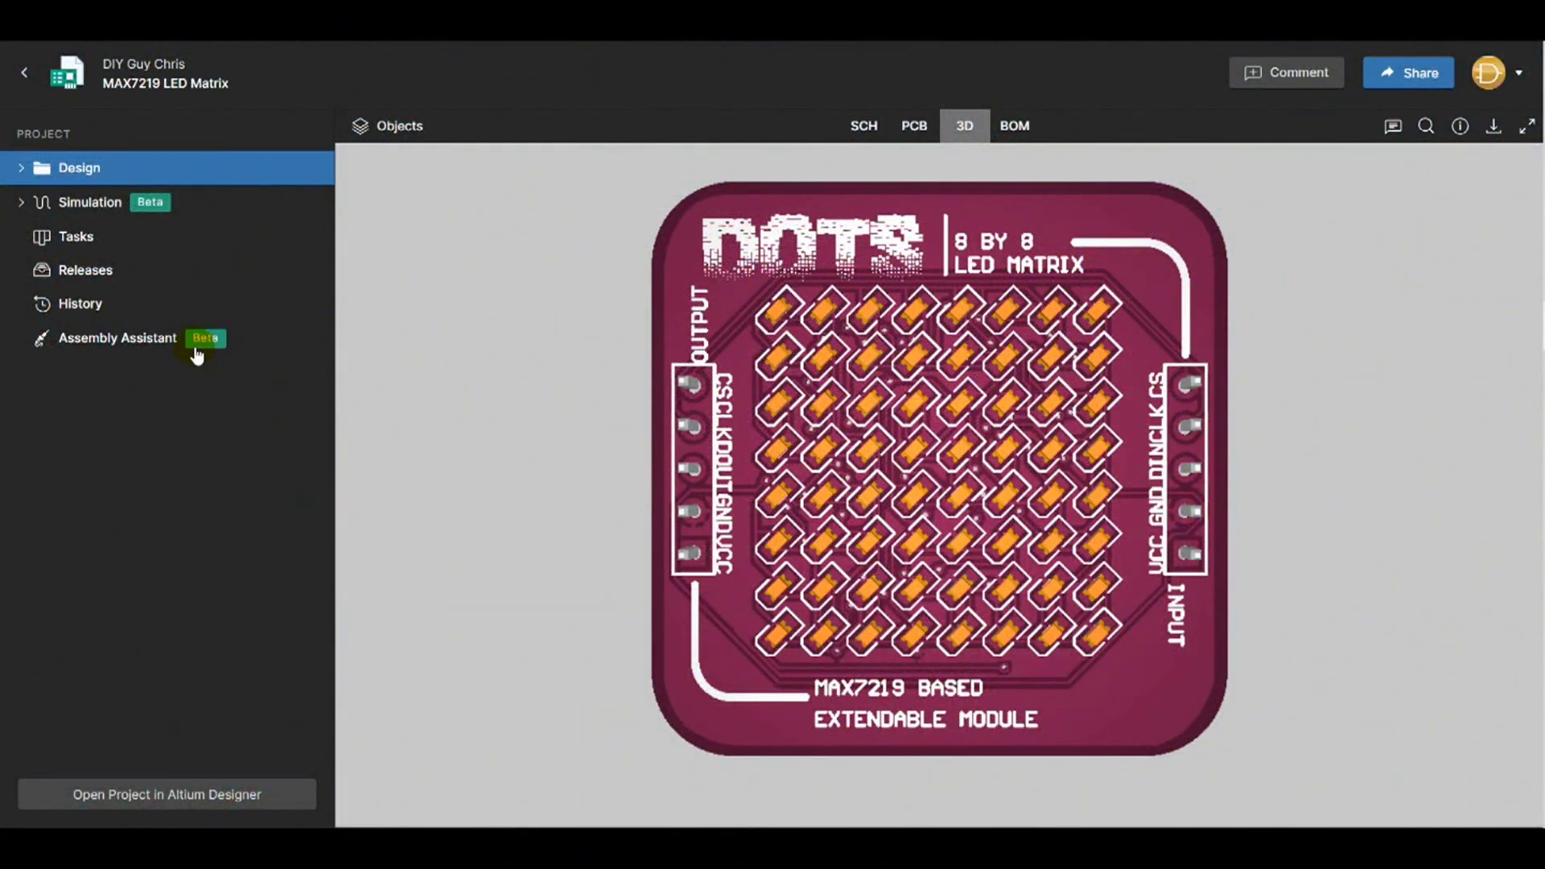
Step: In the Assembly Assistant, highlight the 64 XL-1608UPC-06 LEDs, J1/J2 headers, 10uF C2 and 100nF C1
left_click(196, 353)
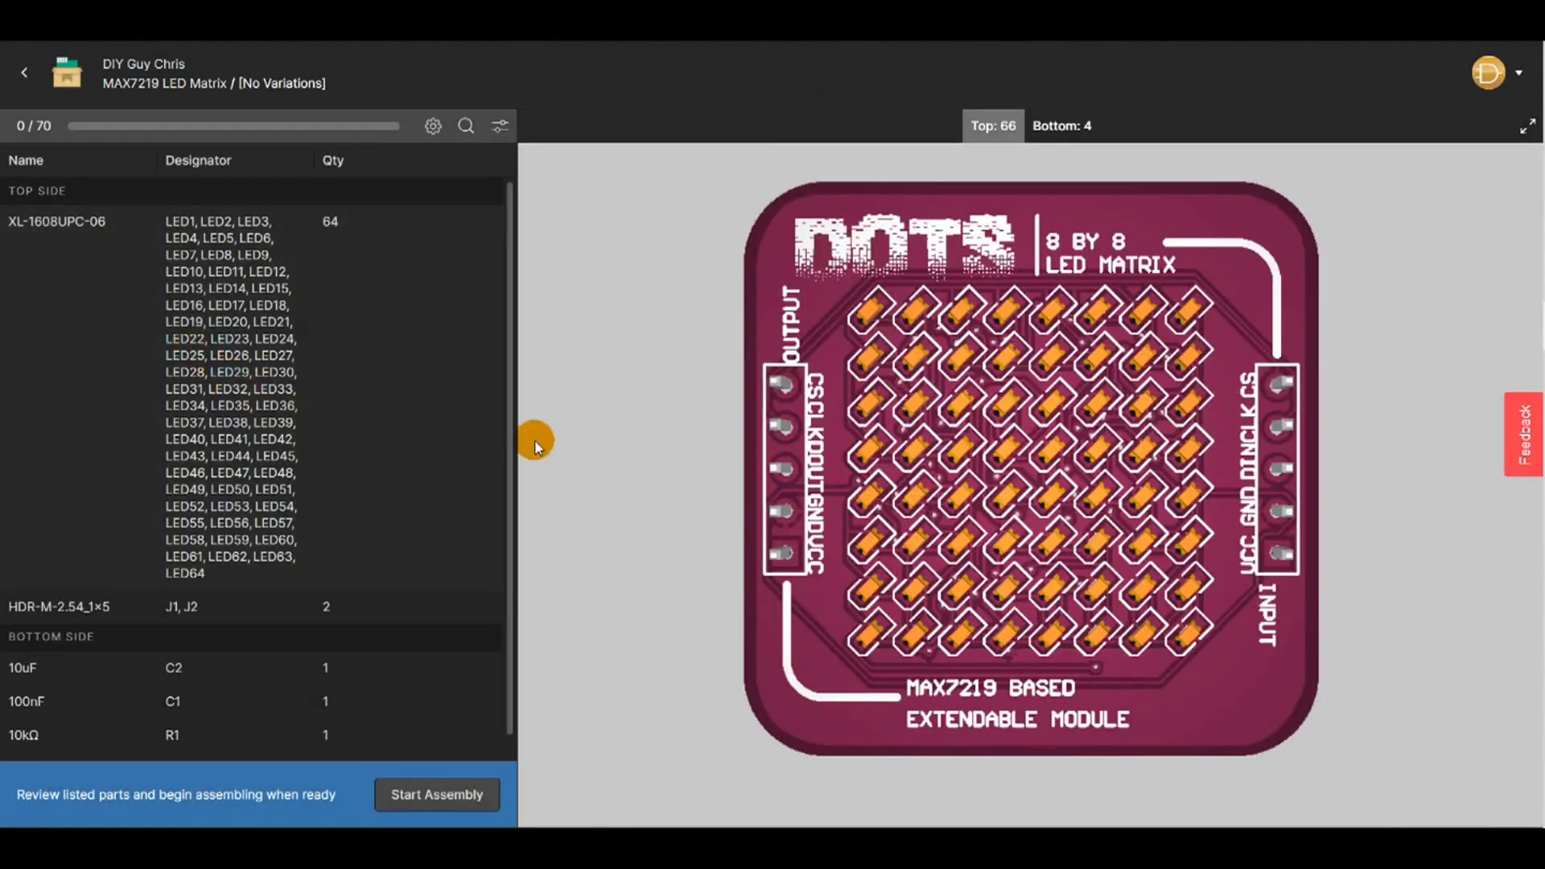
left_click(414, 373)
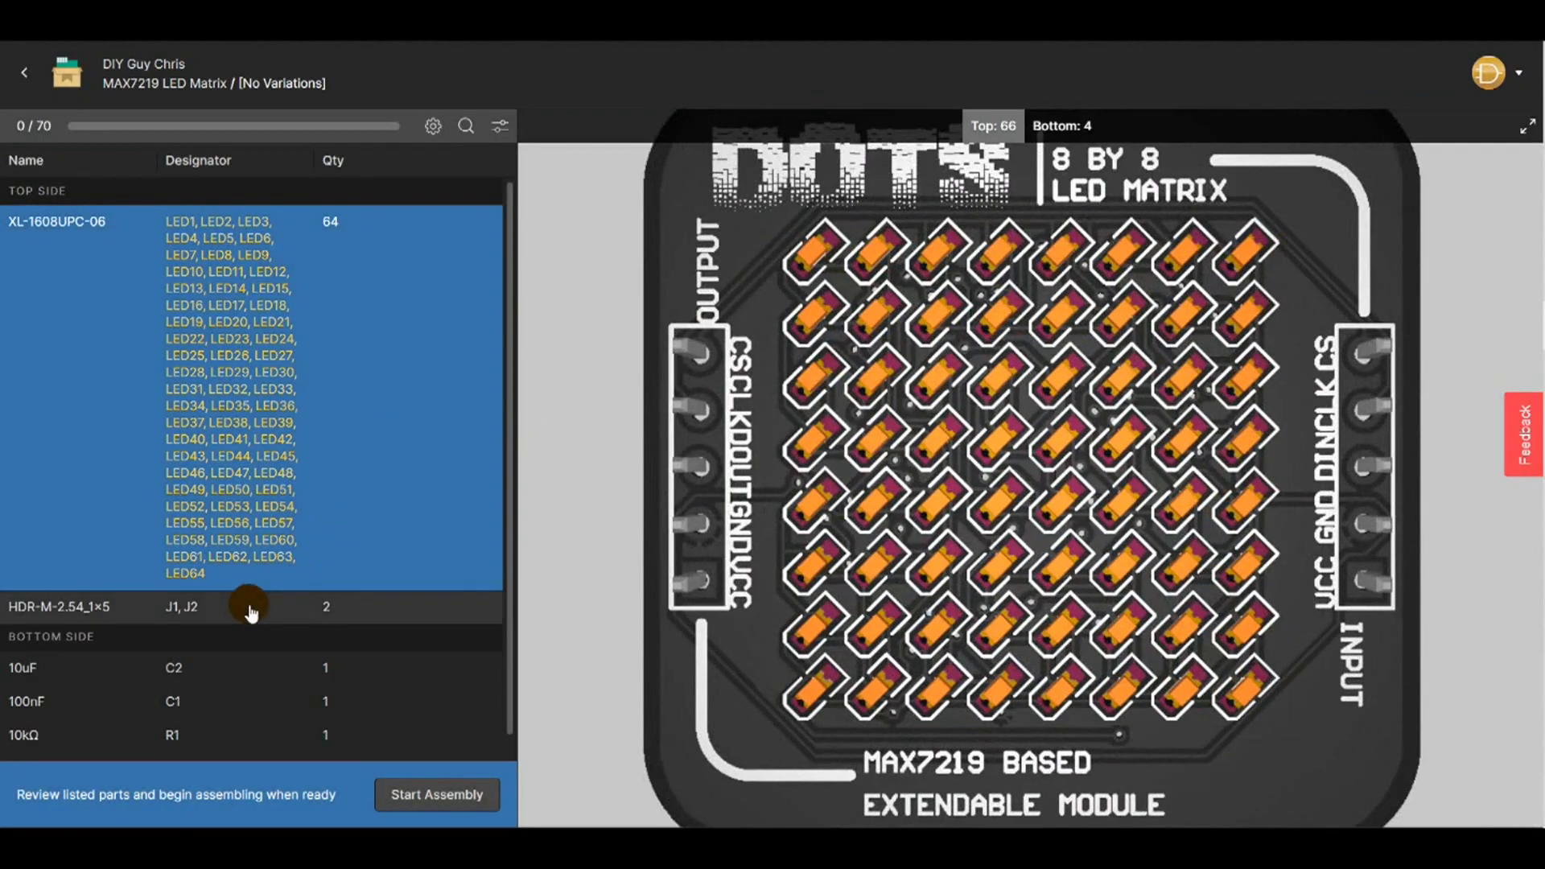
left_click(251, 613)
left_click(245, 671)
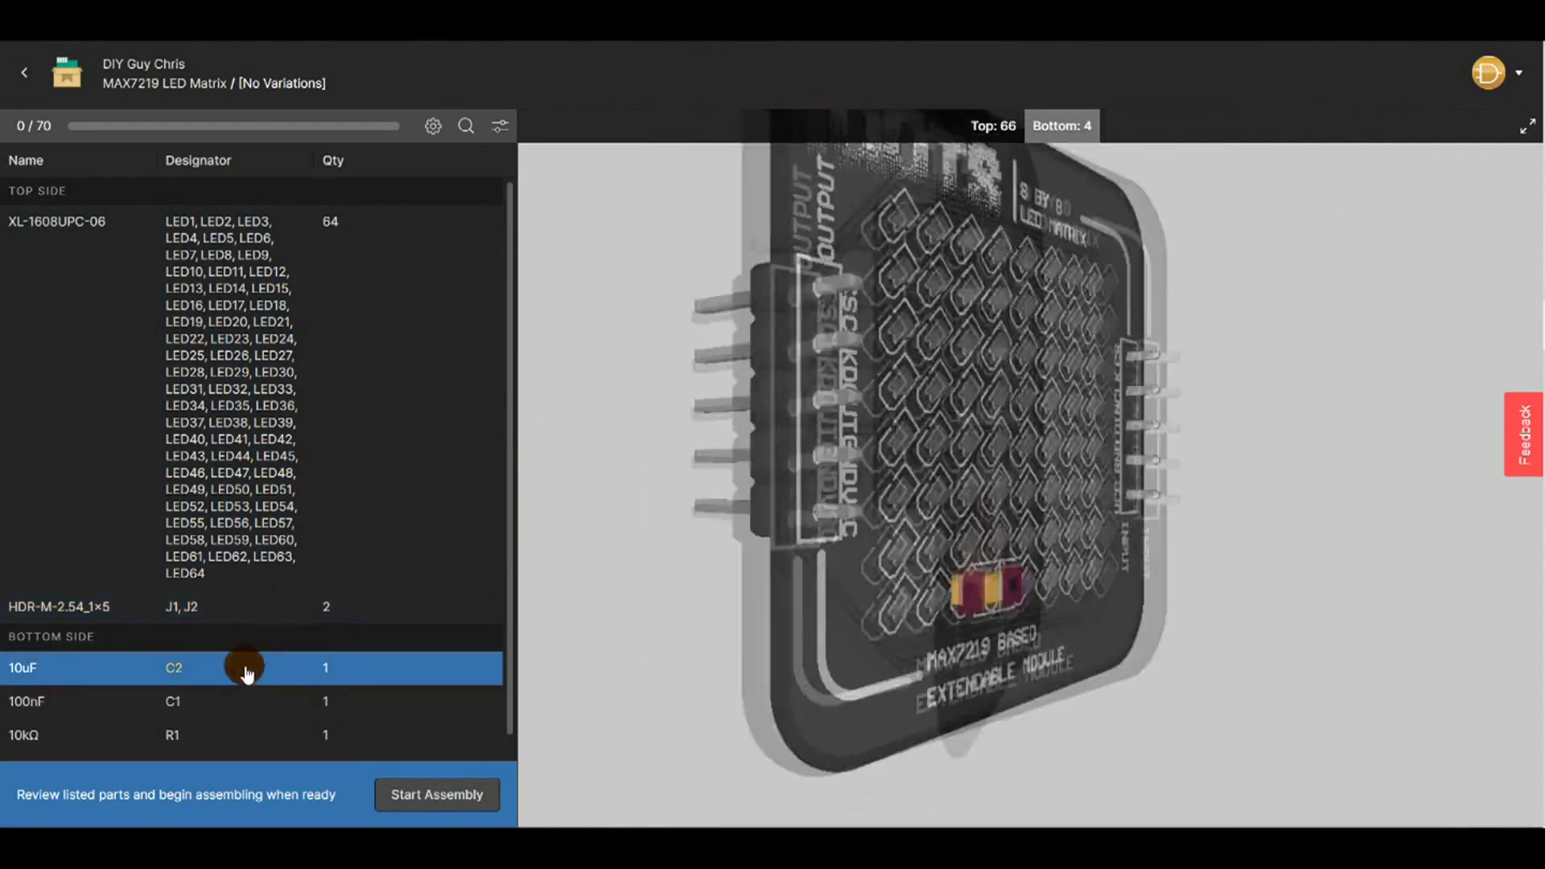
left_click(242, 706)
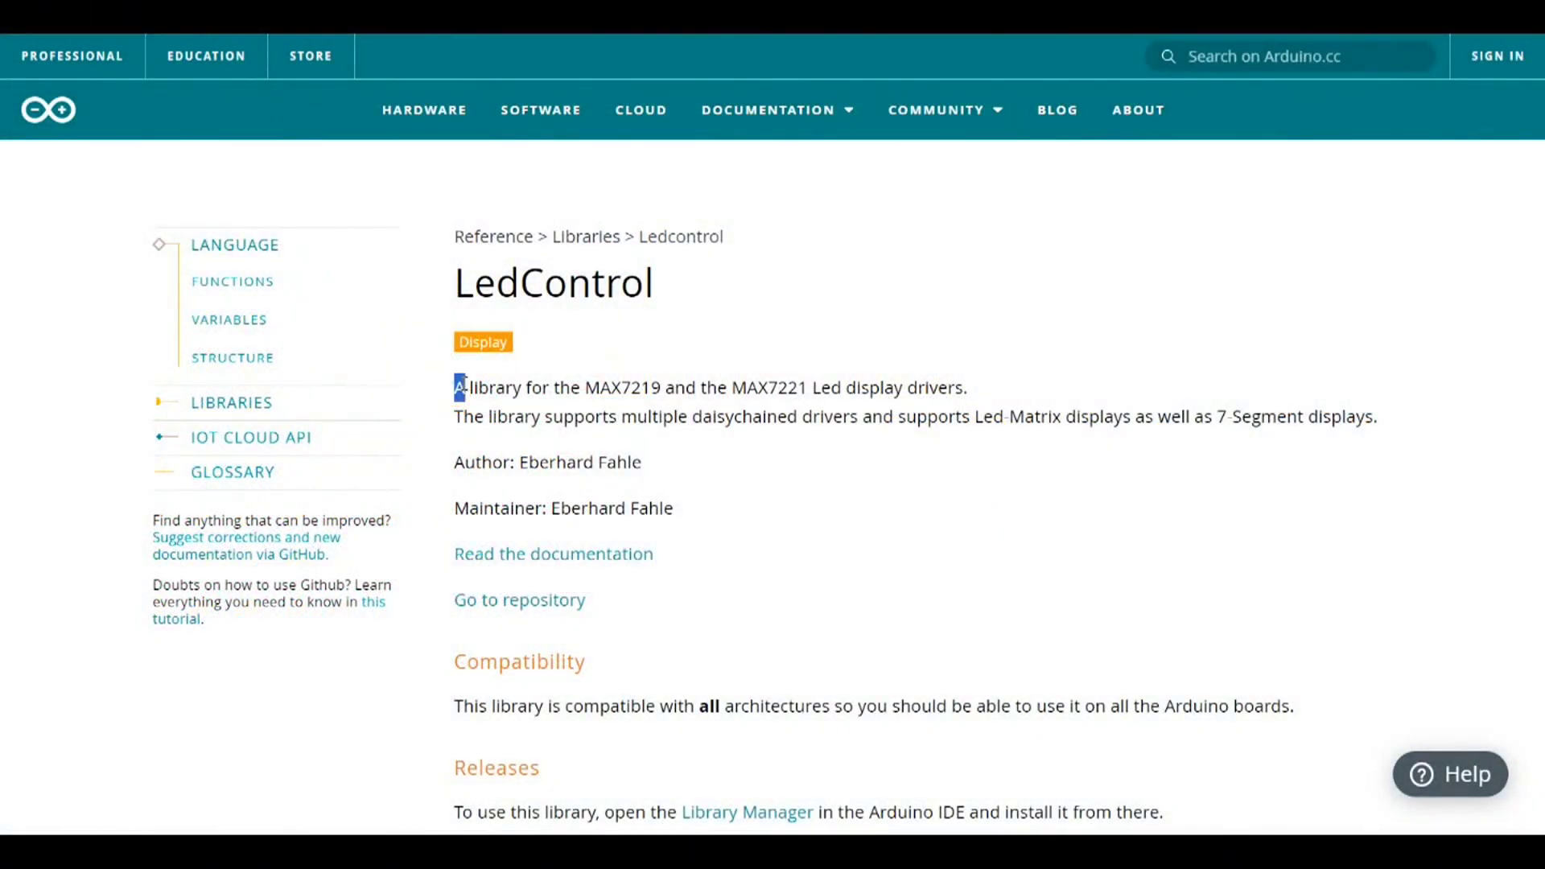
Step: Select the first line of the LedControl library description, then clear the selection
left_click_drag(460, 387, 977, 383)
left_click(1119, 391)
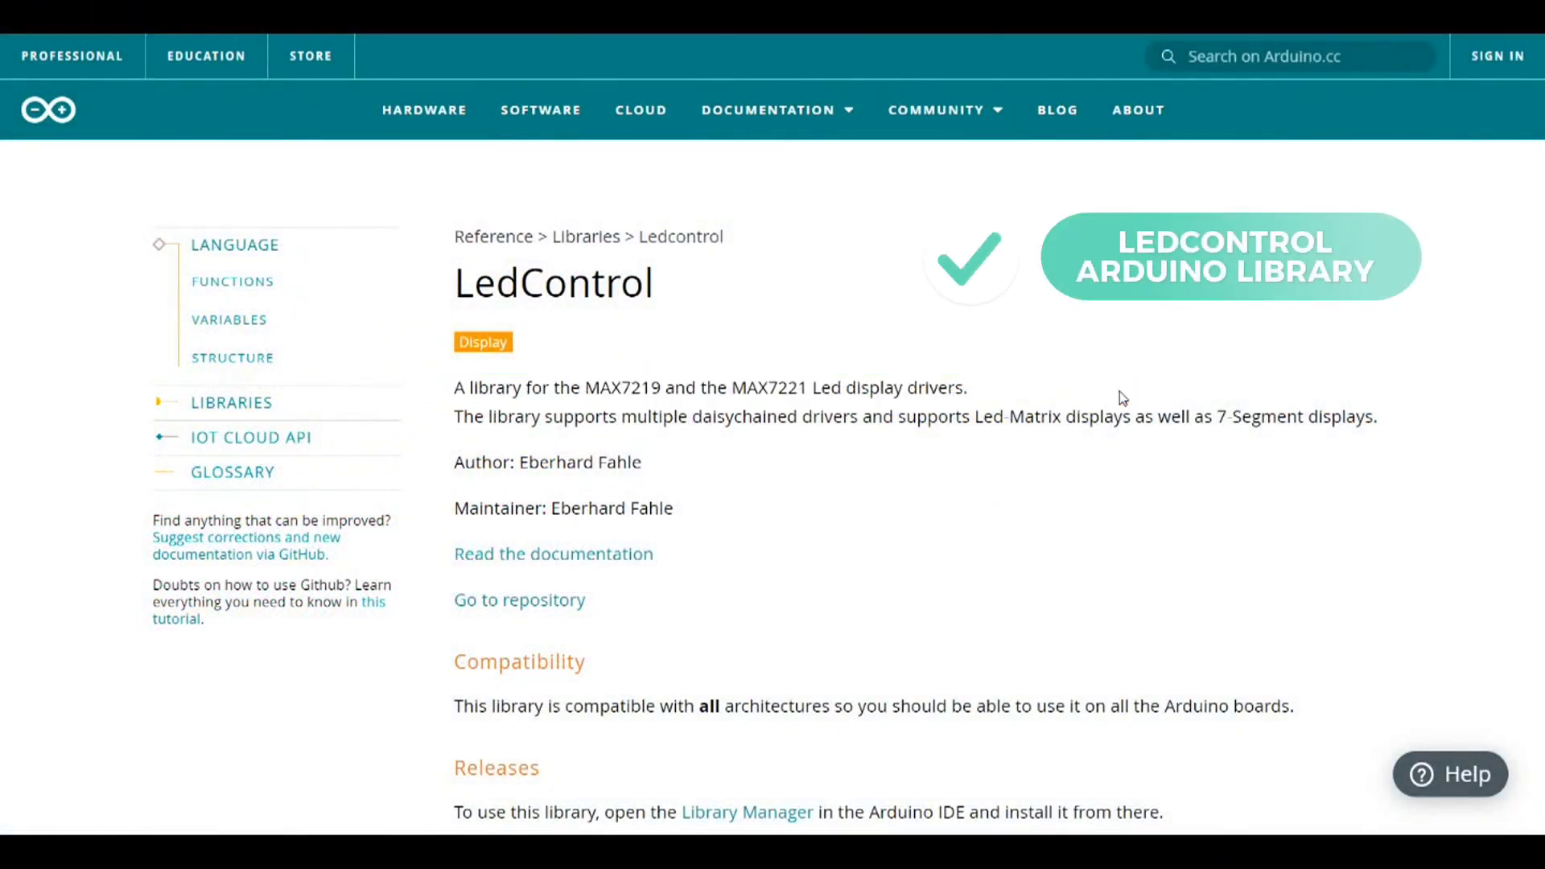
left_click_drag(1102, 569, 1025, 577)
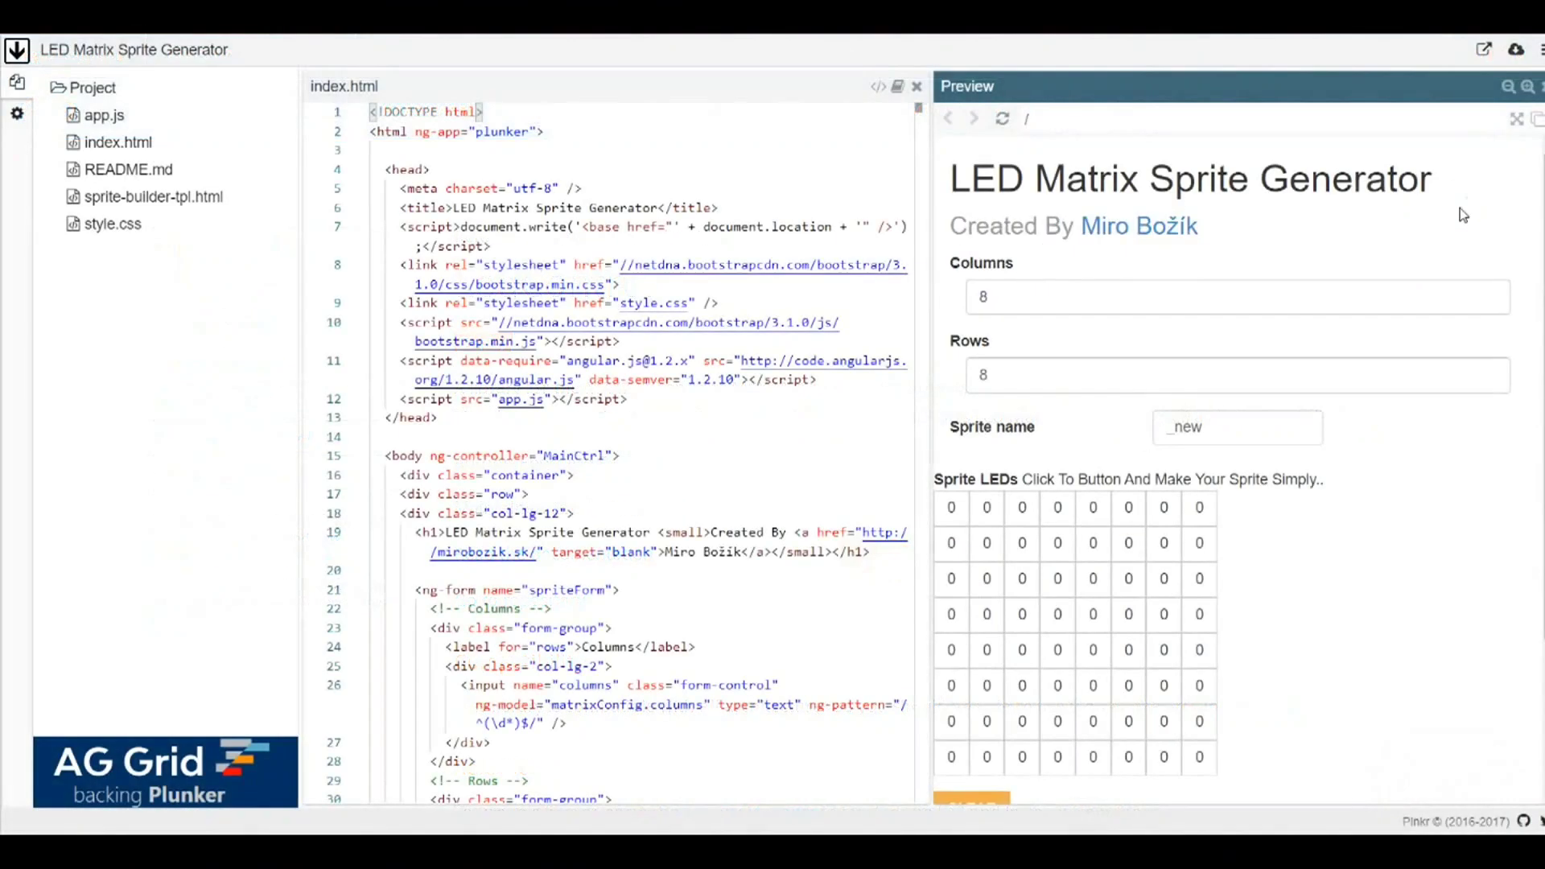
Step: Light the top-left to bottom-right diagonal and the entire bottom row of the 8x8 grid
scroll(1460, 208, "down", 3)
left_click(951, 305)
left_click(987, 341)
left_click(1023, 377)
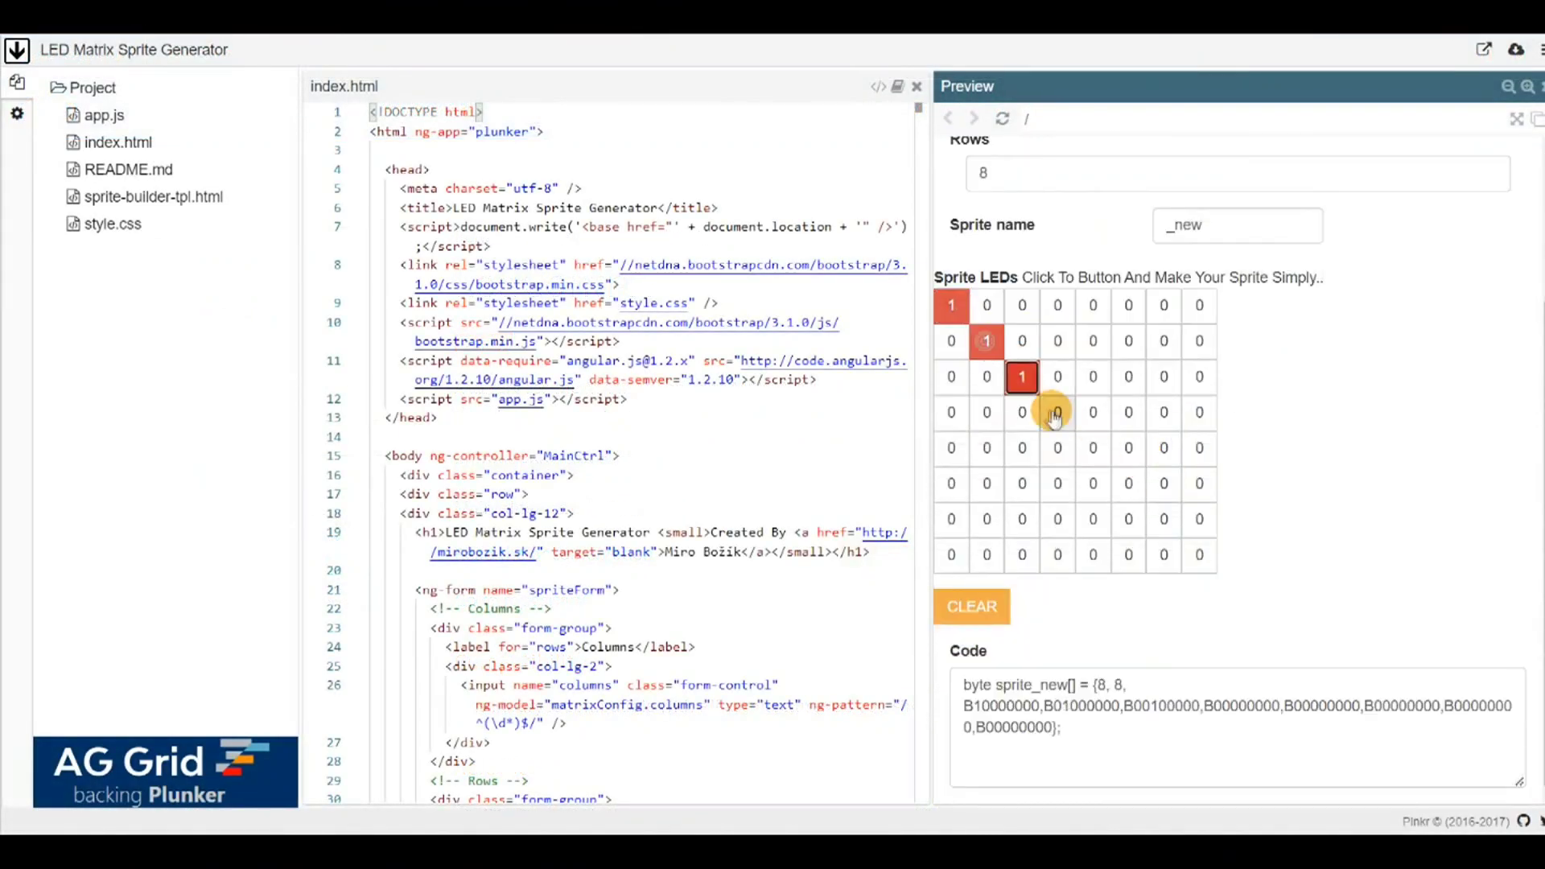
left_click(1058, 412)
left_click(1093, 448)
left_click(1128, 483)
left_click(1164, 519)
left_click_drag(1185, 554, 958, 555)
Step: Light the opposite diagonal to complete the X, then select the generated sprite_new byte code
left_click(952, 519)
left_click(987, 483)
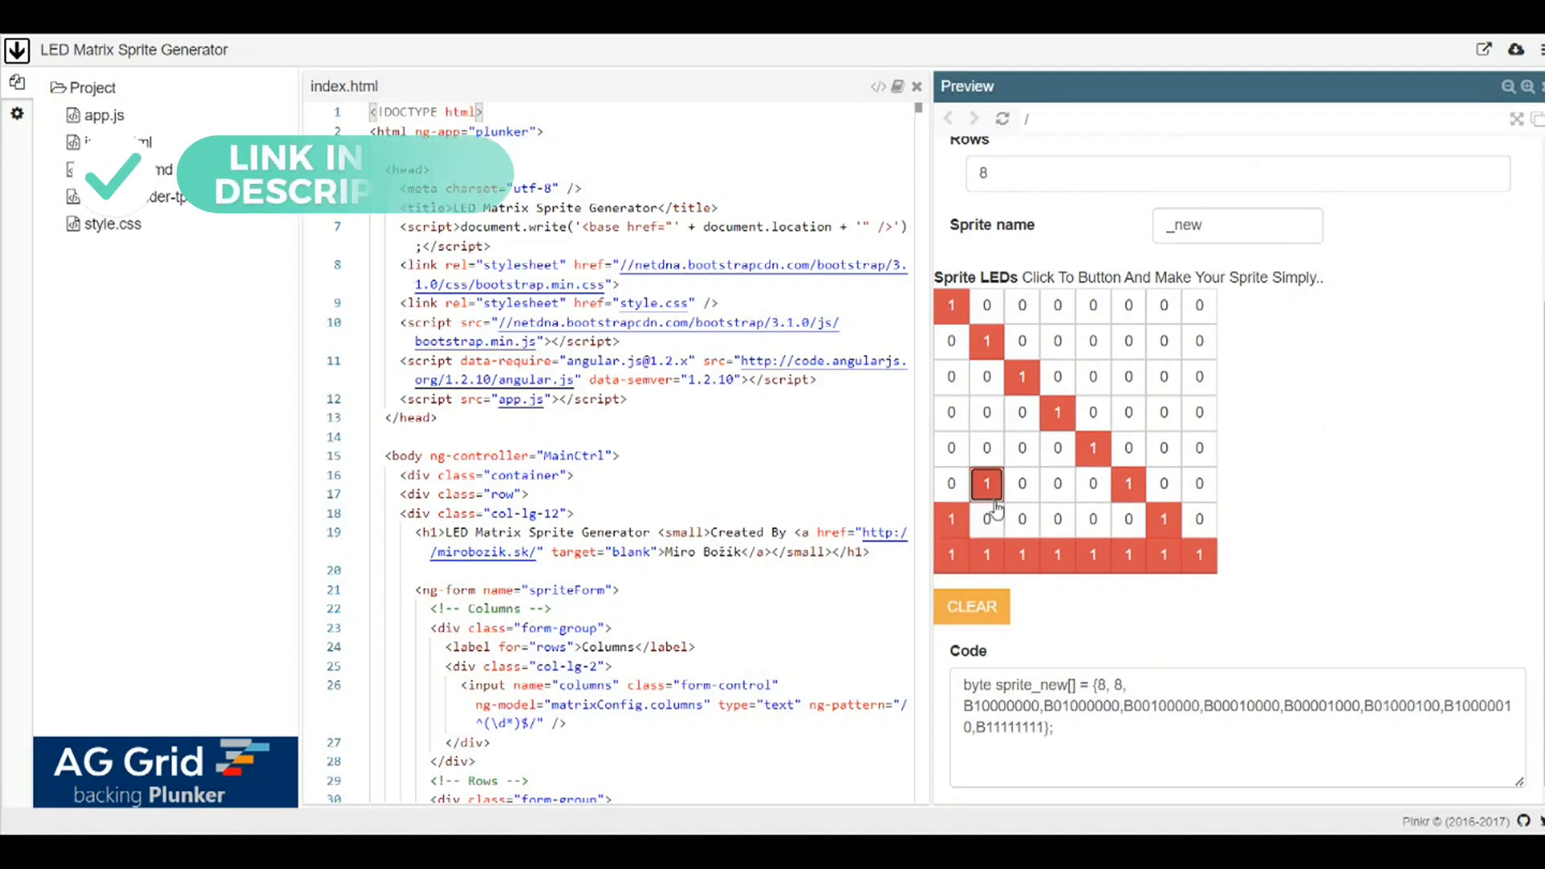
left_click(1023, 448)
left_click(1093, 376)
left_click(1129, 341)
left_click(1164, 306)
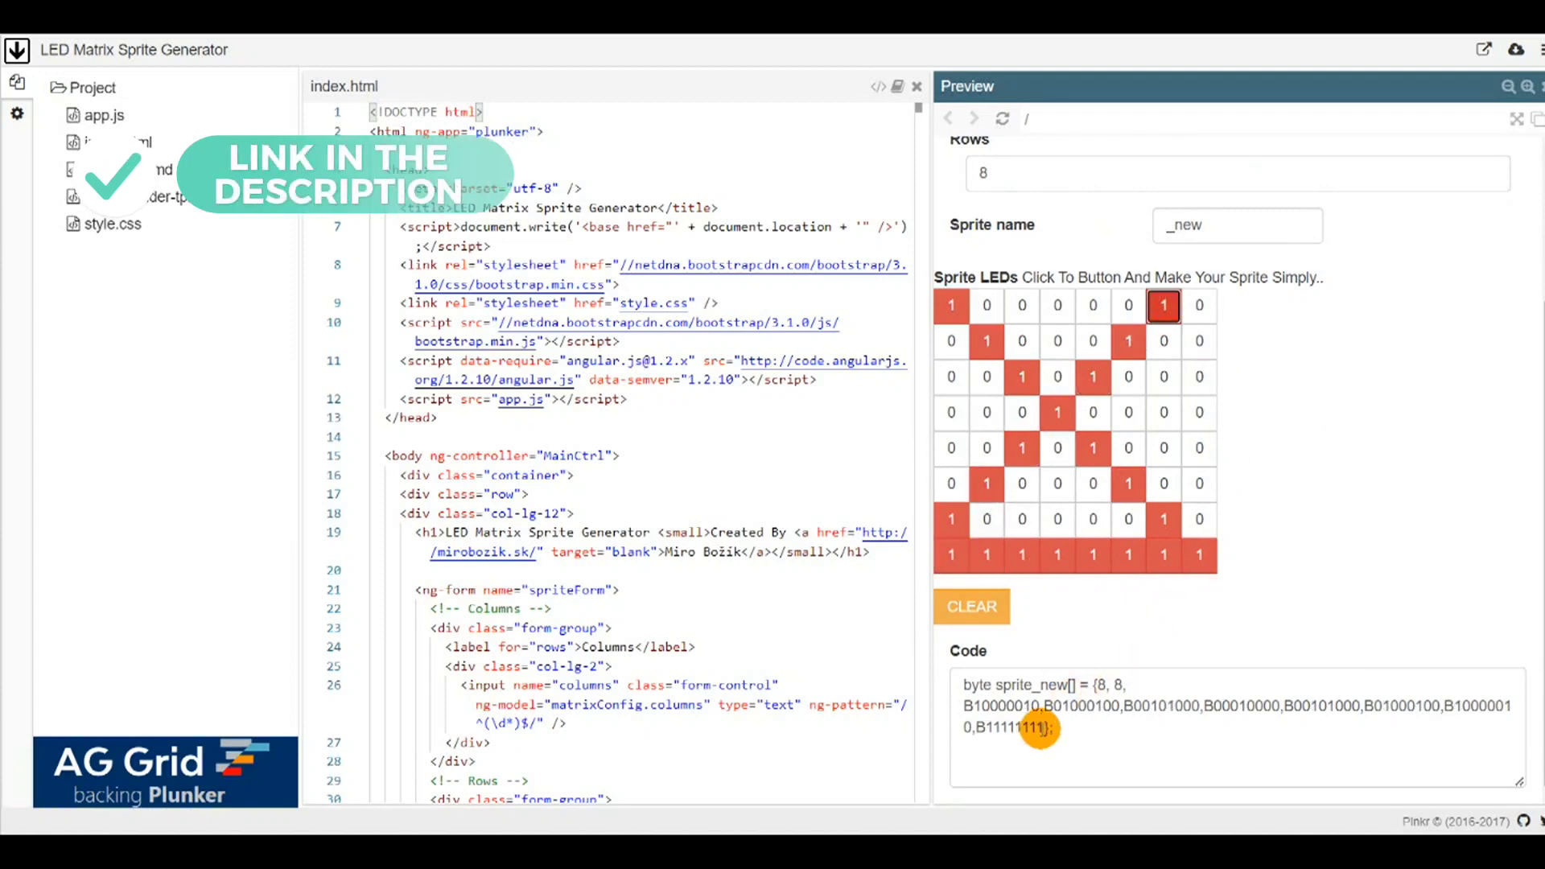
left_click_drag(1041, 728, 964, 704)
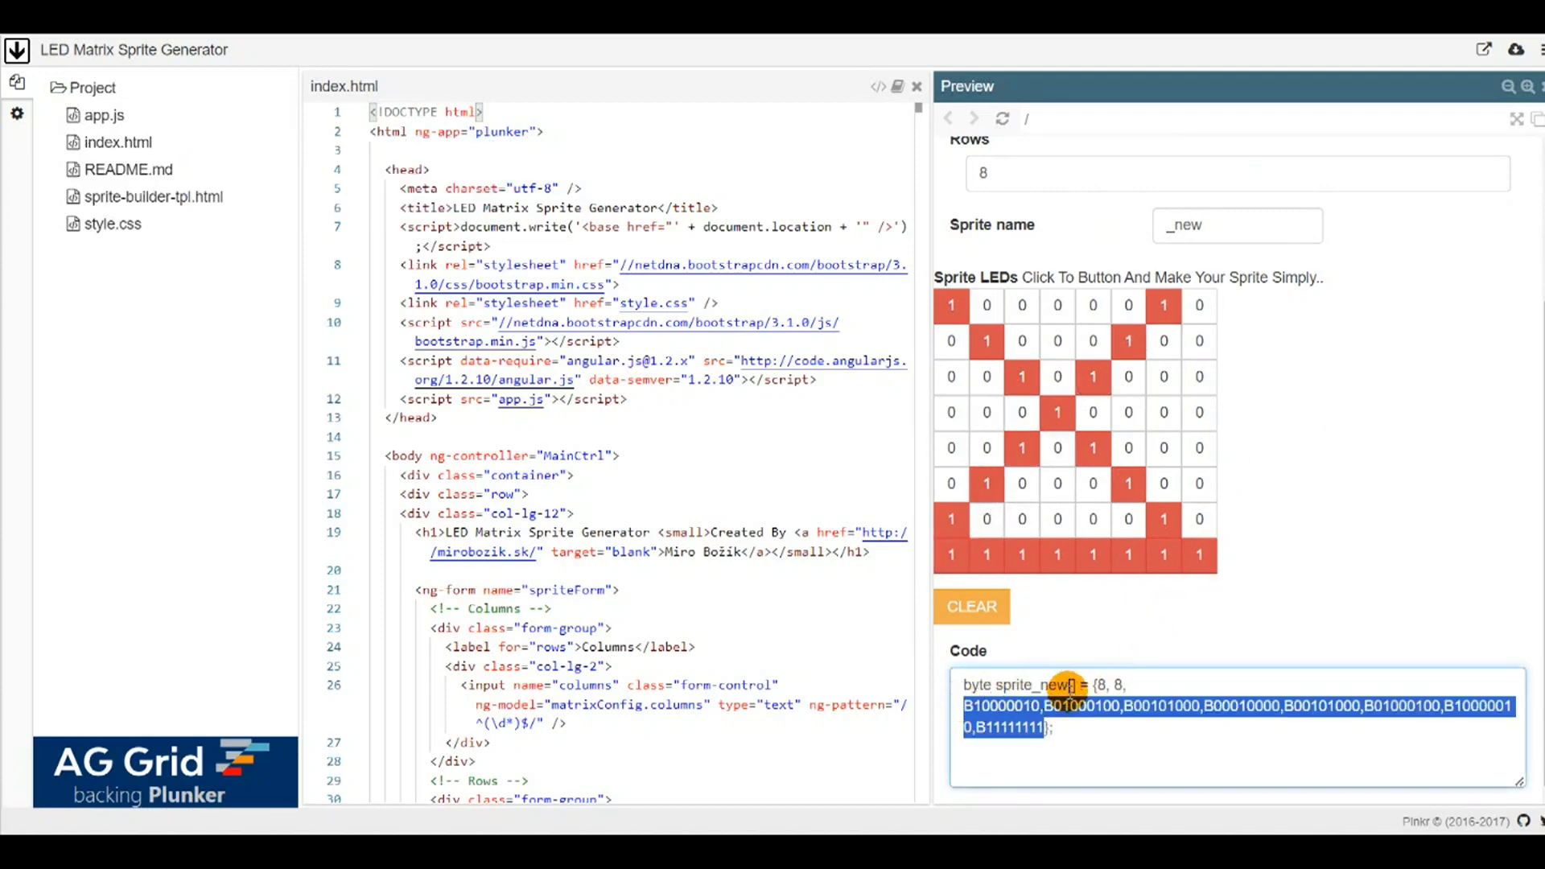